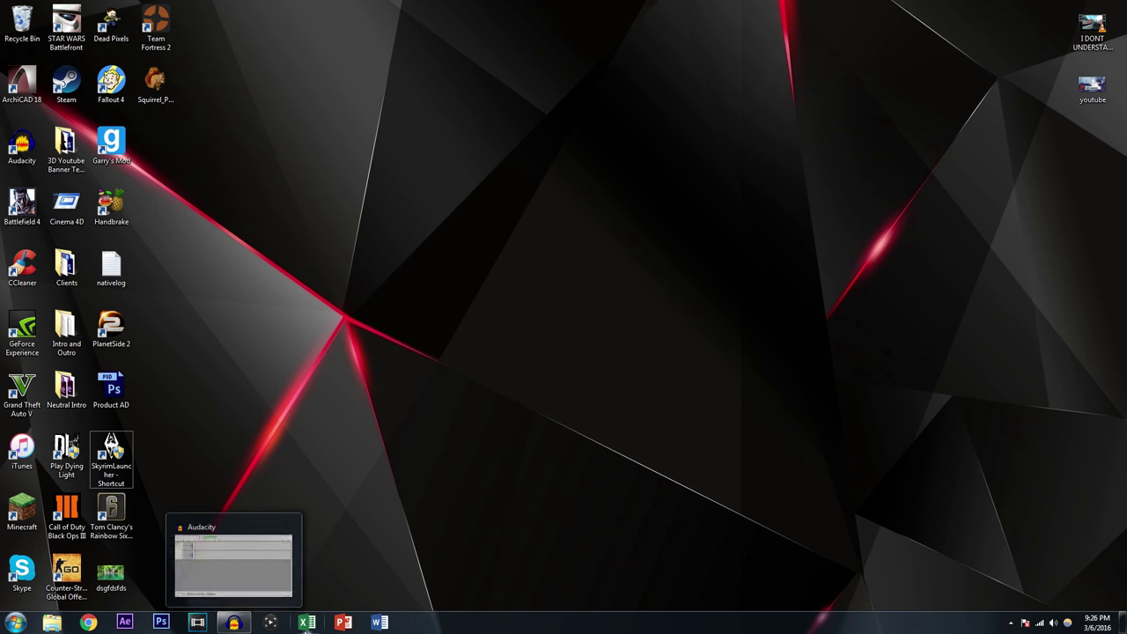
Step: Launch Photoshop and start a new document from the File menu
{"action": "mouse_move", "coordinate": [233, 623]}
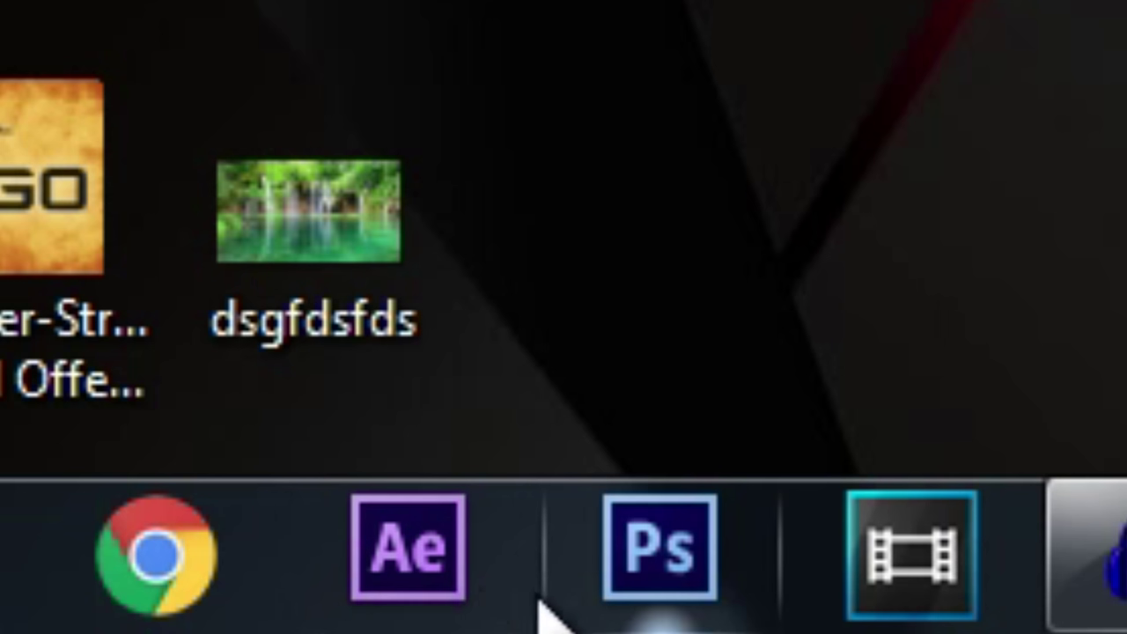
{"action": "left_click", "coordinate": [632, 563]}
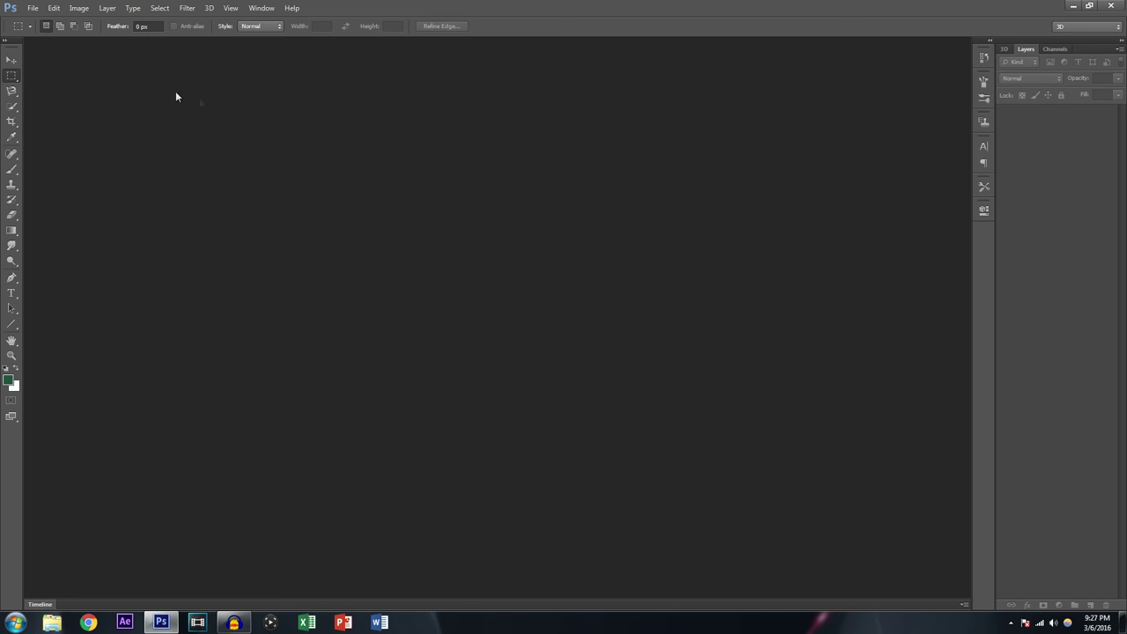
{"action": "left_click", "coordinate": [35, 8]}
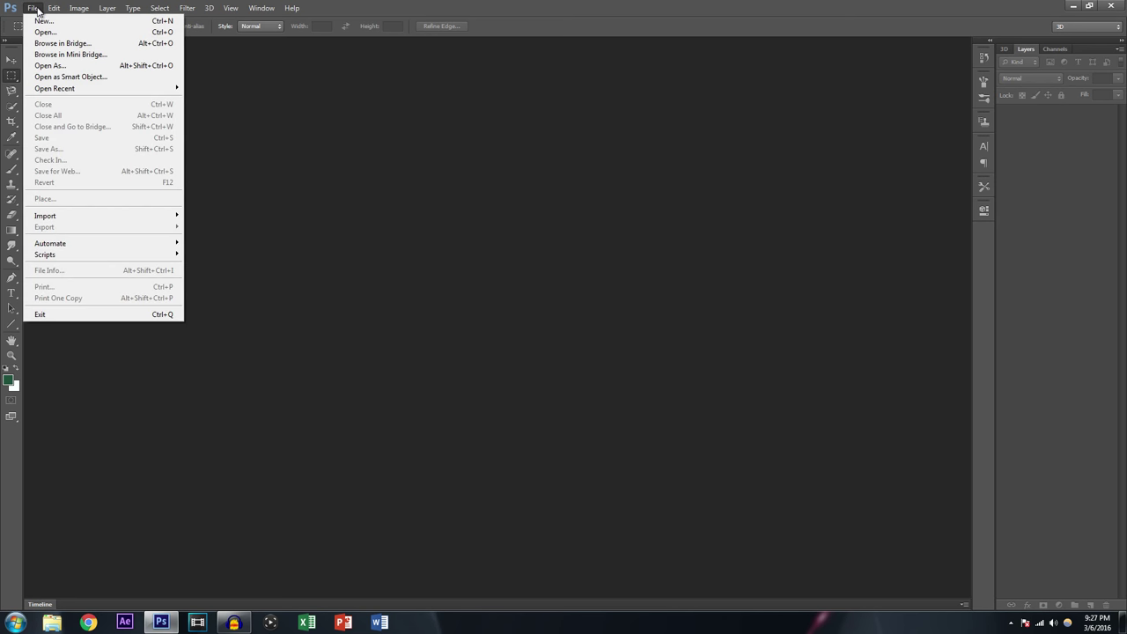
{"action": "left_click", "coordinate": [46, 18]}
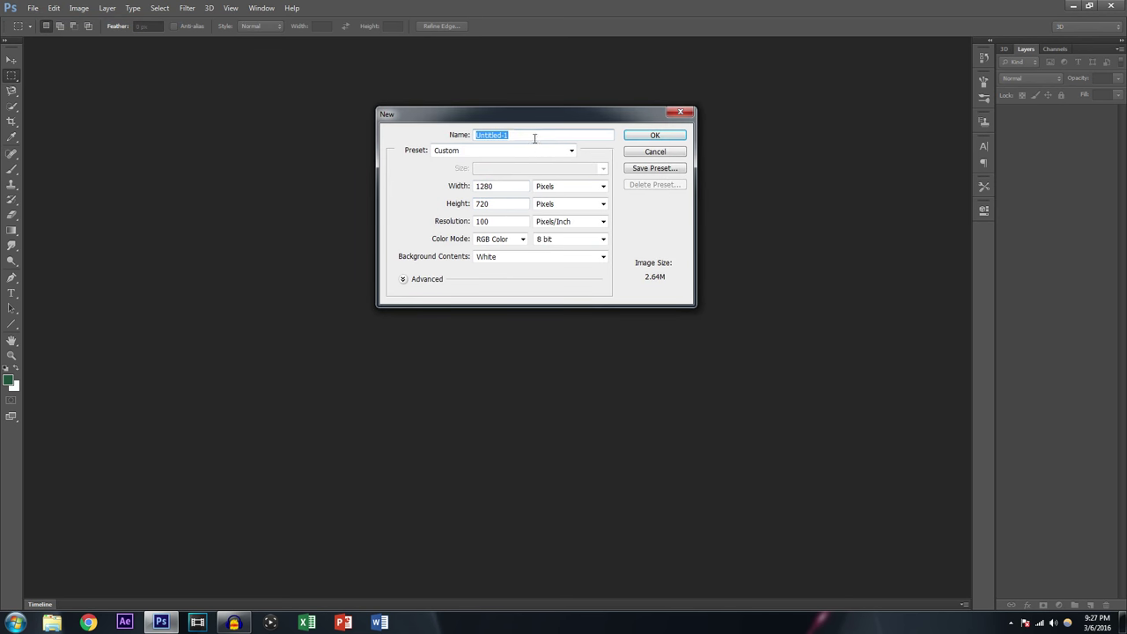
{"action": "left_click_drag", "start_coordinate": [542, 118], "coordinate": [569, 81]}
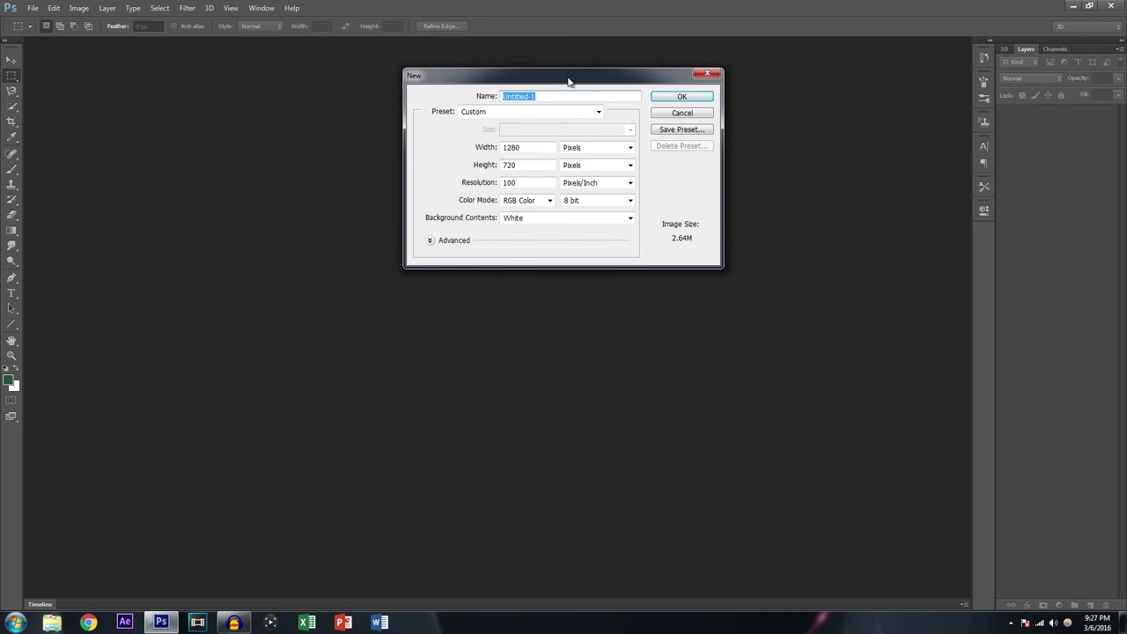
Step: Set the new document to 1280 × 720 pixels and create it
{"action": "left_click", "coordinate": [588, 150]}
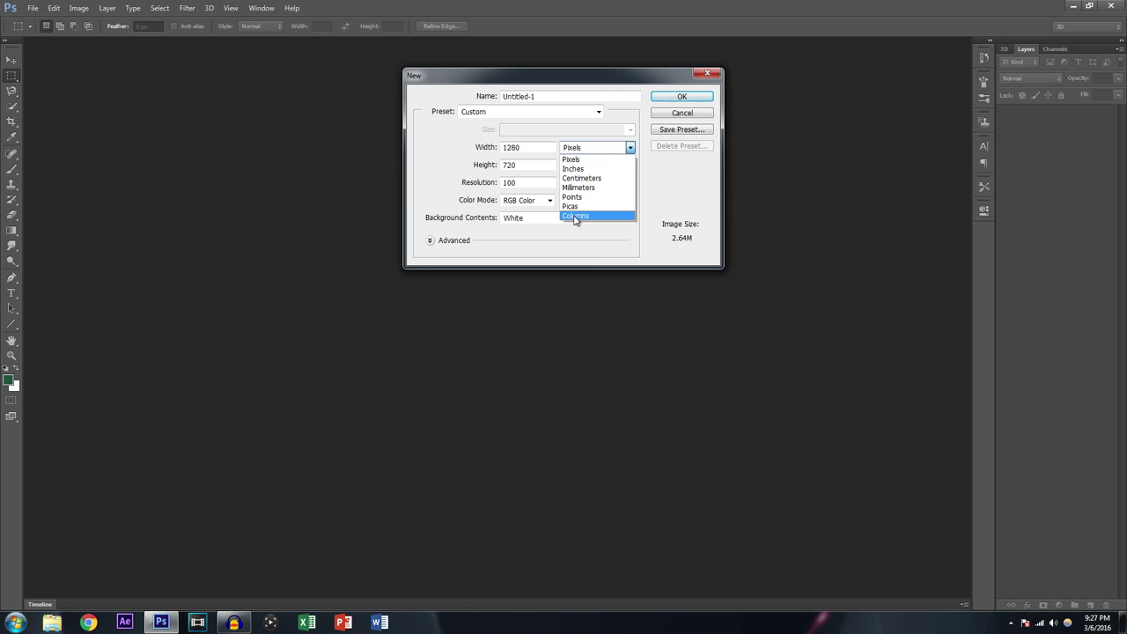
{"action": "left_click", "coordinate": [581, 171]}
{"action": "left_click_drag", "start_coordinate": [529, 147], "coordinate": [465, 170]}
{"action": "type", "text": "8.5"}
{"action": "type", "text": "11"}
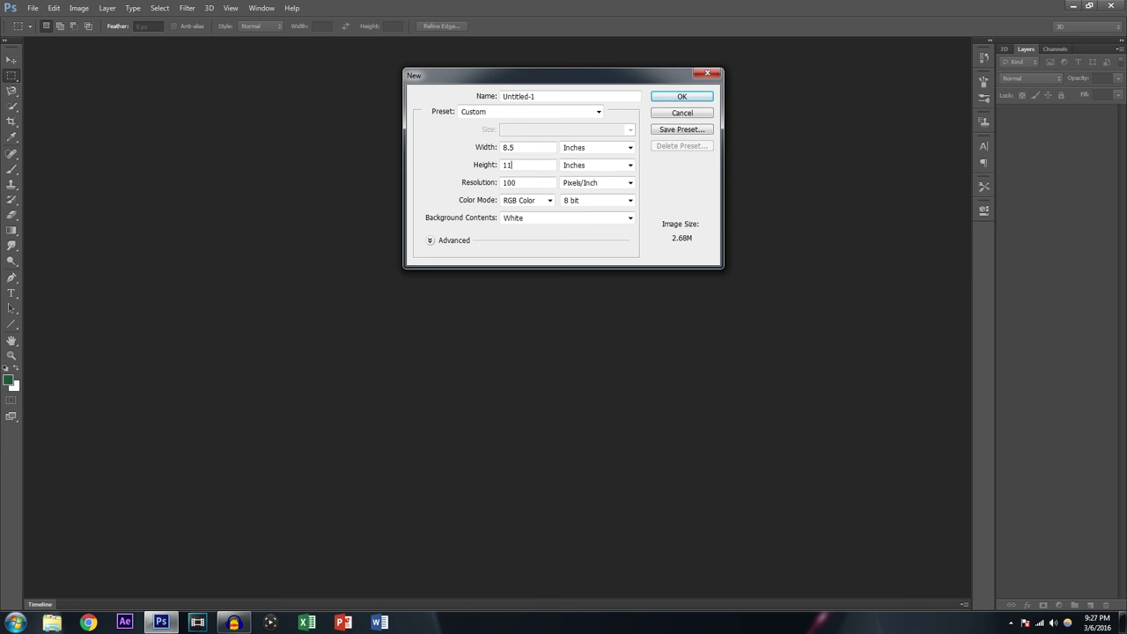
{"action": "left_click", "coordinate": [565, 148]}
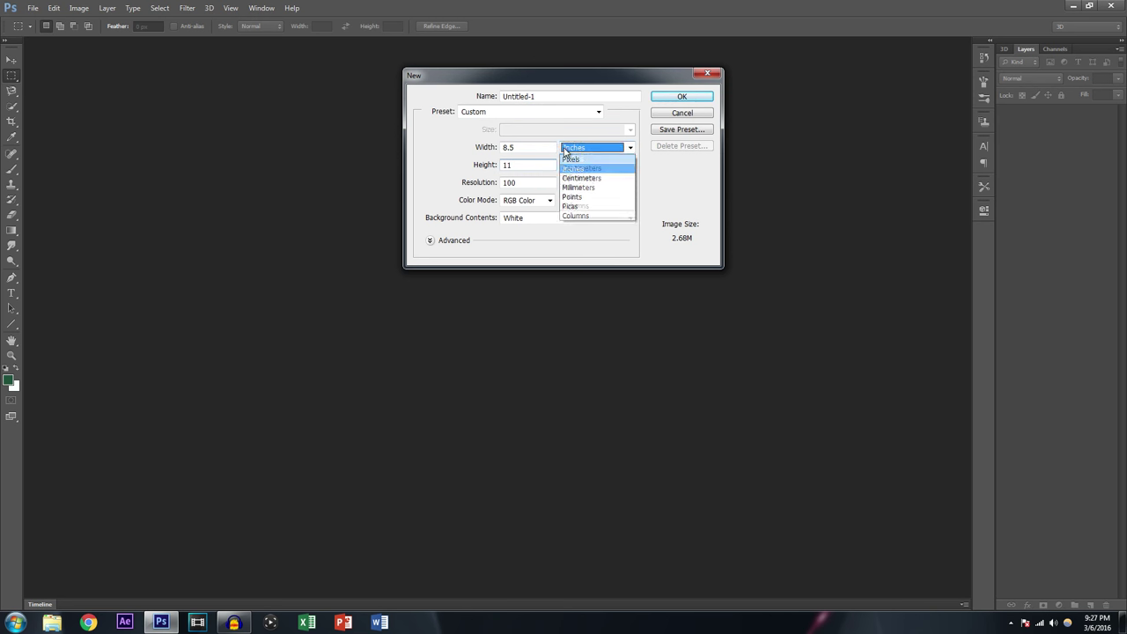
{"action": "left_click", "coordinate": [571, 159]}
{"action": "left_click_drag", "start_coordinate": [532, 148], "coordinate": [426, 138]}
{"action": "type", "text": "12880"}
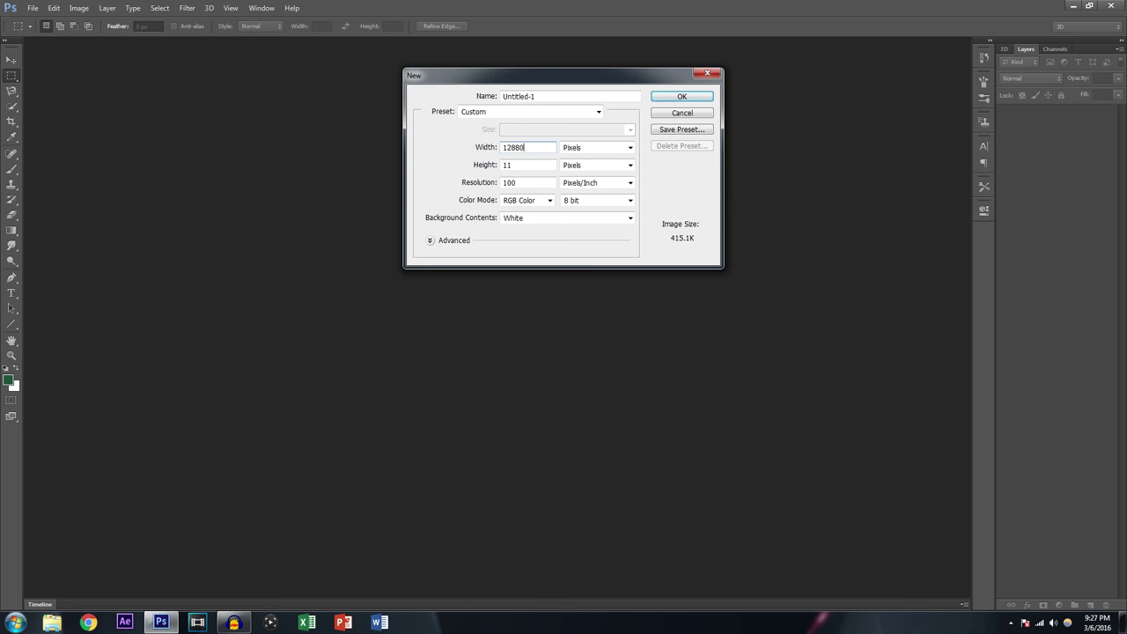
{"action": "key", "text": "BackSpace"}
{"action": "key", "text": "Tab"}
{"action": "type", "text": "720"}
{"action": "key", "text": "Return"}
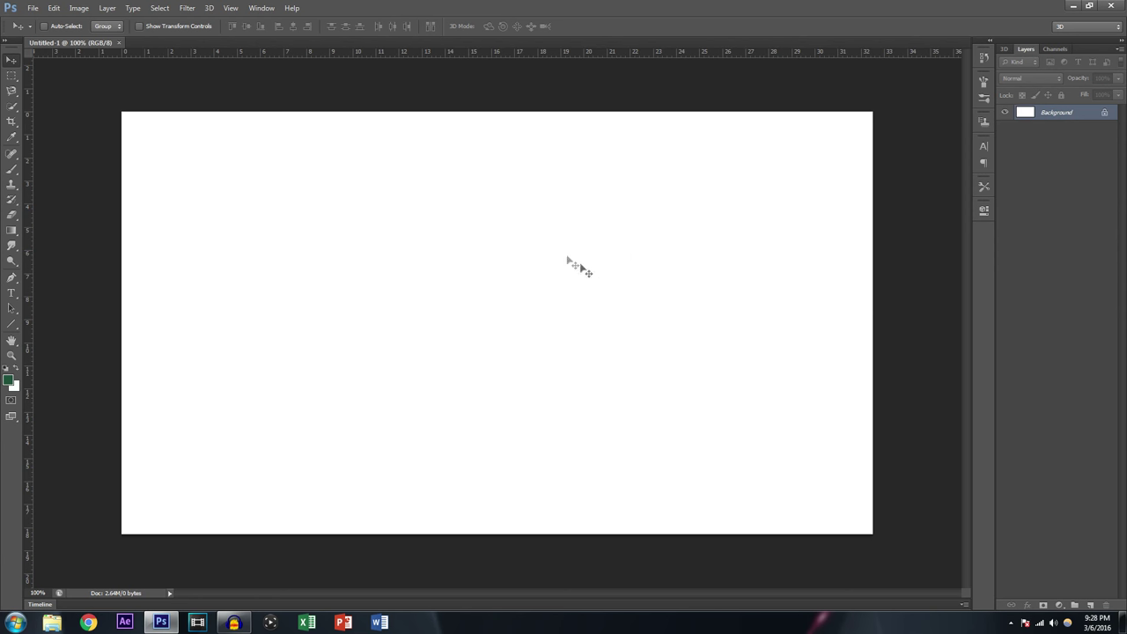
Step: Cancel an extra New dialog, then place and commit the dsgfdsfds waterfall photo from the Desktop
{"action": "left_click", "coordinate": [28, 8]}
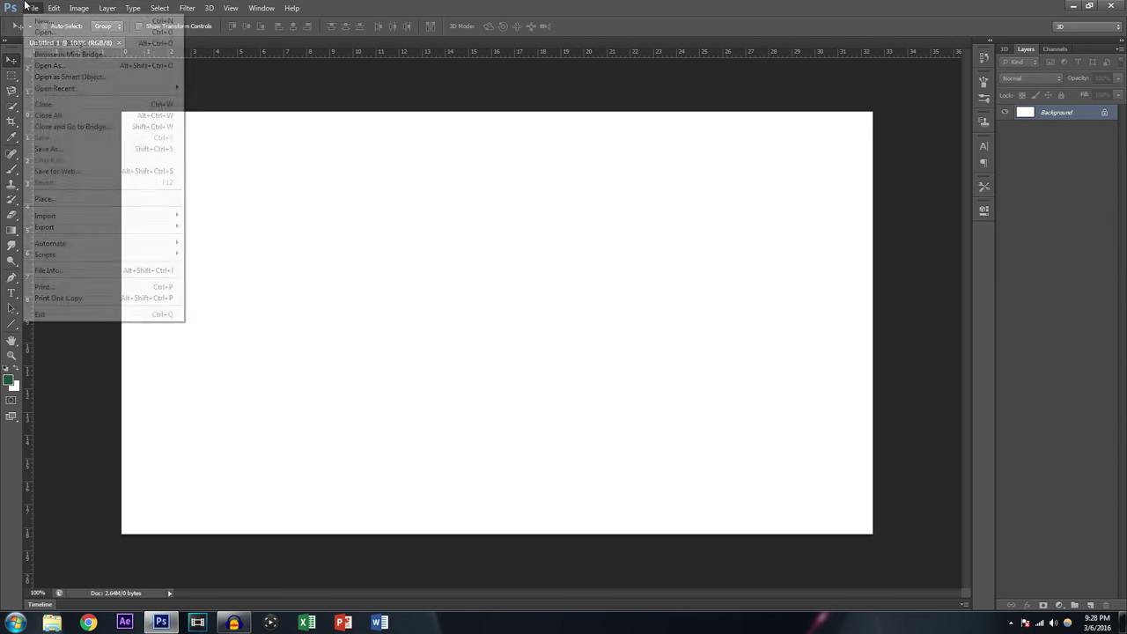
{"action": "left_click", "coordinate": [59, 21]}
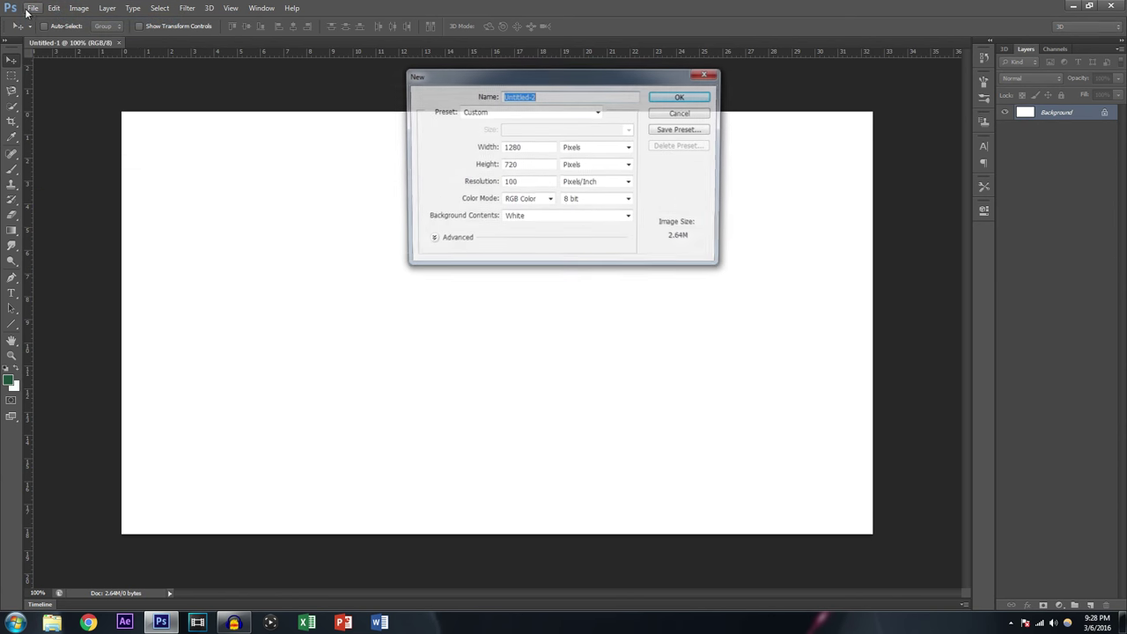
{"action": "left_click", "coordinate": [679, 114]}
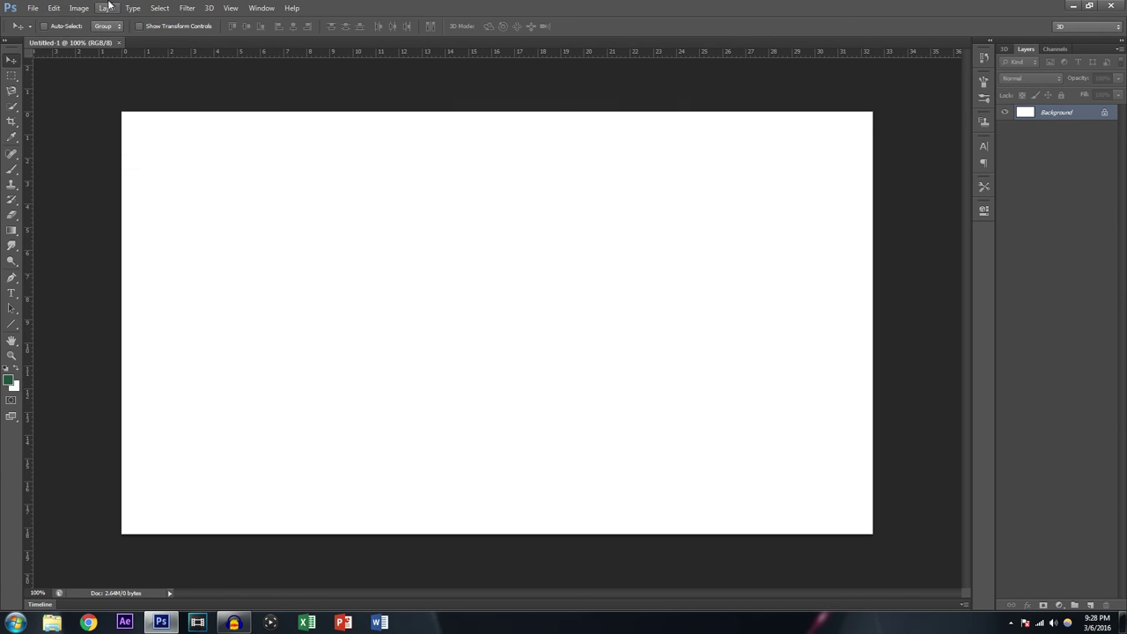
{"action": "left_click", "coordinate": [32, 8]}
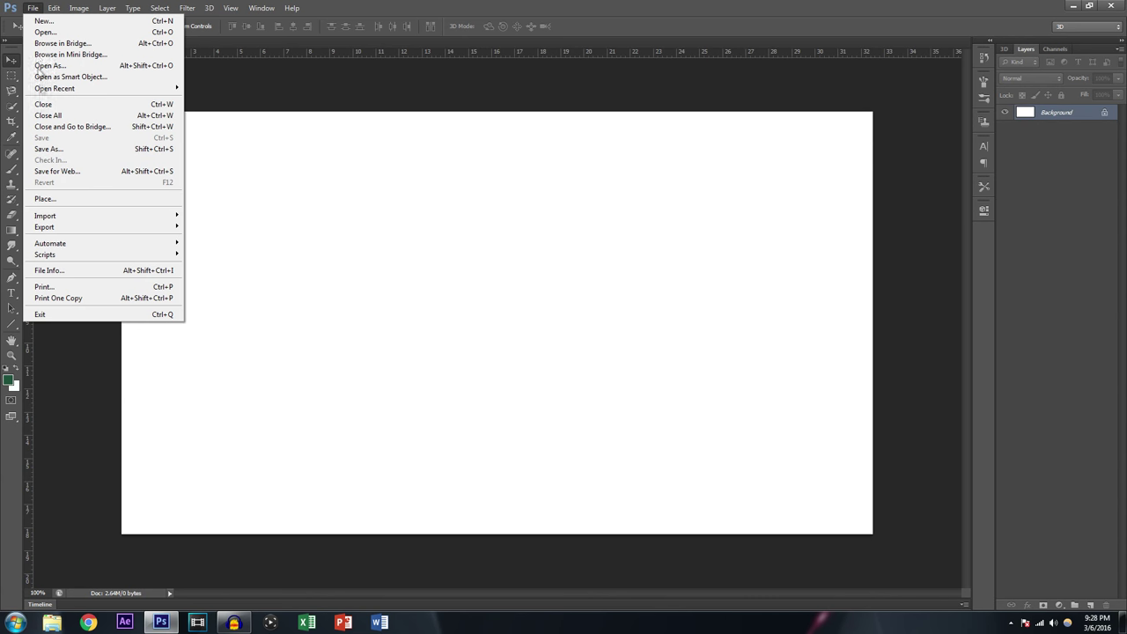
{"action": "left_click", "coordinate": [45, 199]}
{"action": "left_click", "coordinate": [755, 253]}
{"action": "left_click", "coordinate": [760, 374]}
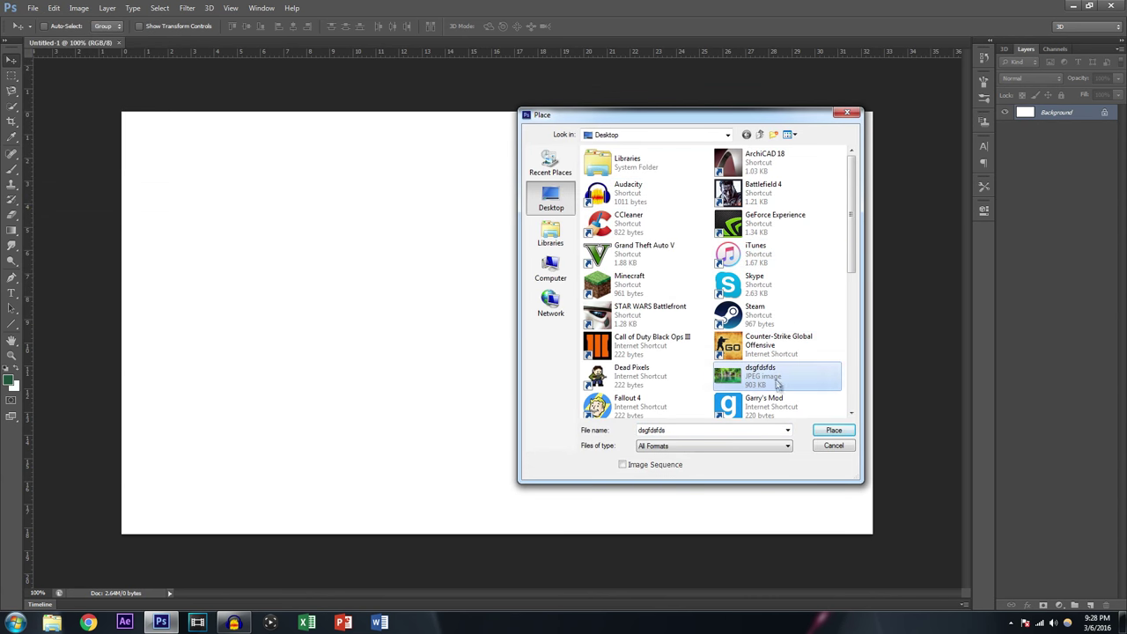
{"action": "left_click", "coordinate": [834, 429]}
{"action": "key", "text": "Return"}
{"action": "left_click_drag", "start_coordinate": [194, 163], "coordinate": [194, 164]}
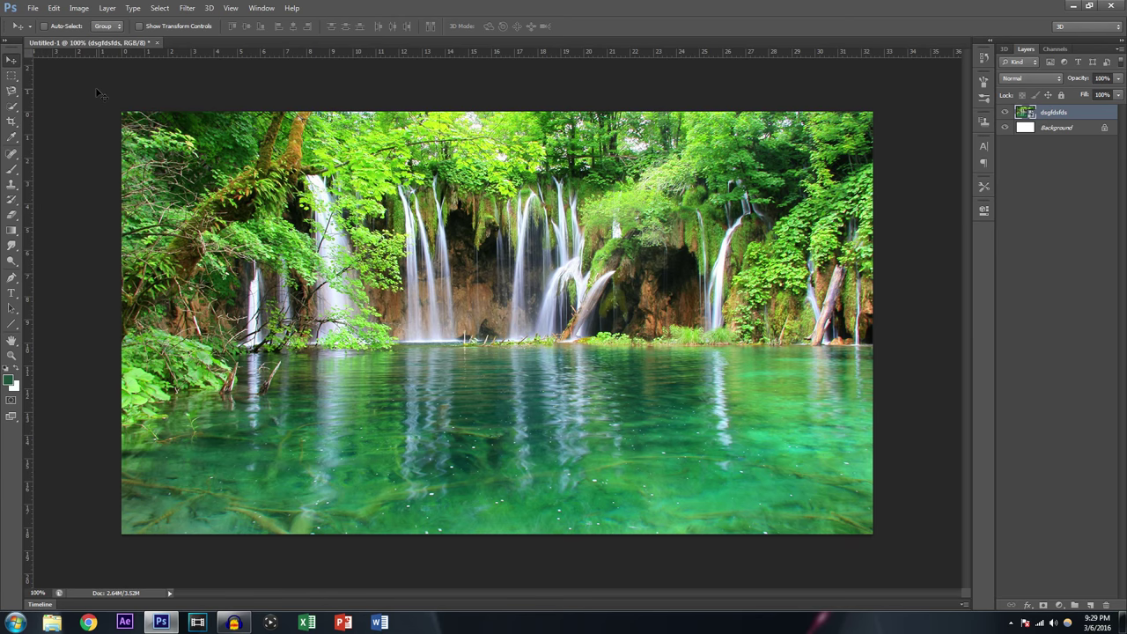
Step: Copy a rectangular marquee area to a new layer, then undo and deselect
{"action": "left_click_drag", "start_coordinate": [326, 210], "coordinate": [363, 263]}
{"action": "left_click", "coordinate": [12, 74]}
{"action": "left_click_drag", "start_coordinate": [121, 92], "coordinate": [460, 534]}
{"action": "left_click_drag", "start_coordinate": [368, 324], "coordinate": [626, 277]}
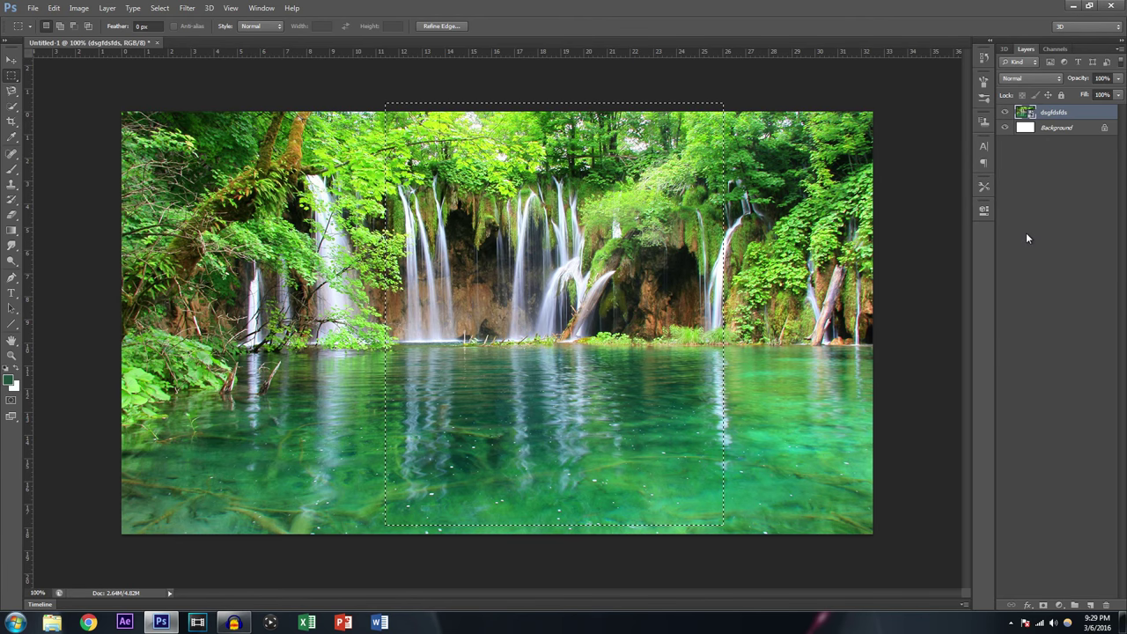
{"action": "key", "text": "ctrl+j"}
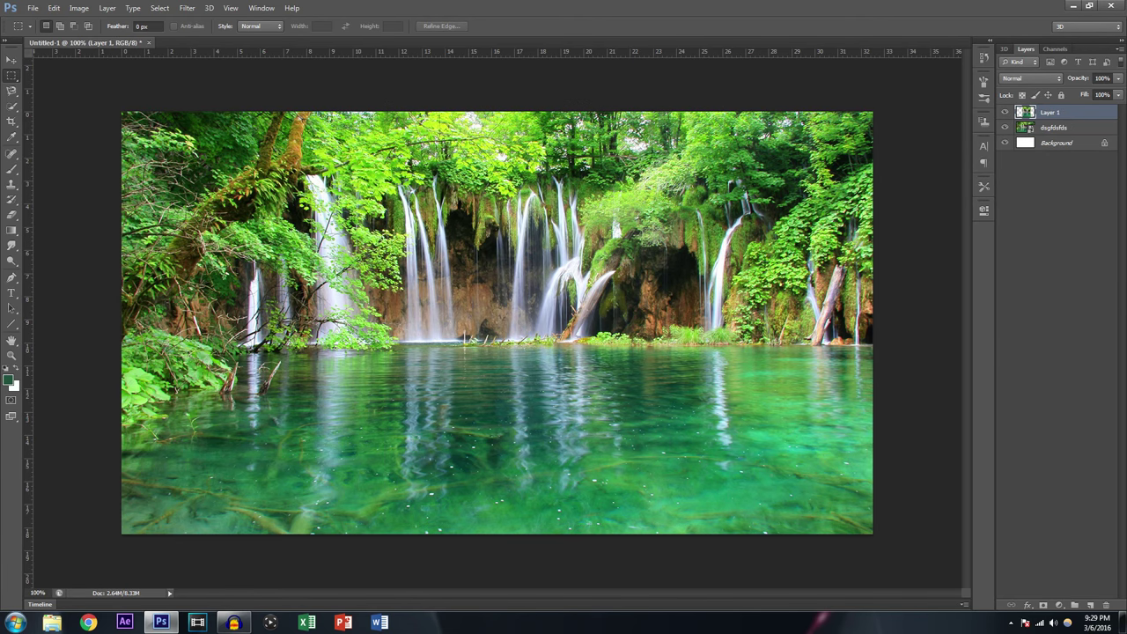
{"action": "key", "text": "ctrl+z"}
{"action": "right_click", "coordinate": [590, 208]}
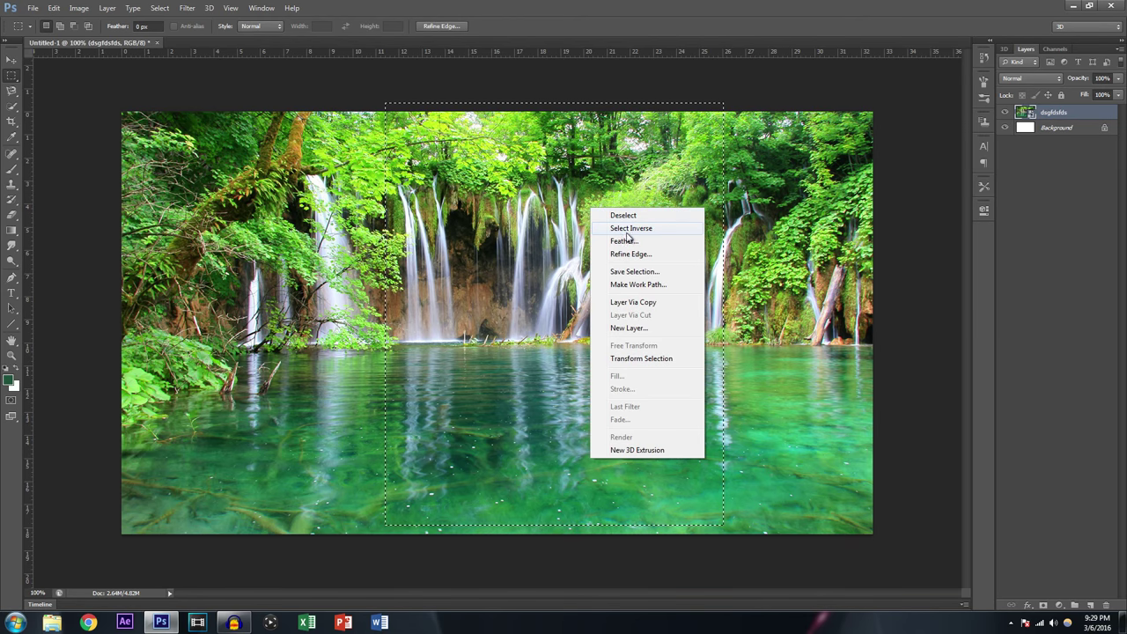
{"action": "left_click", "coordinate": [623, 215]}
Step: Try the Magnetic Lasso and freehand Lasso variants, then return to the Rectangular Marquee
{"action": "left_click", "coordinate": [11, 91]}
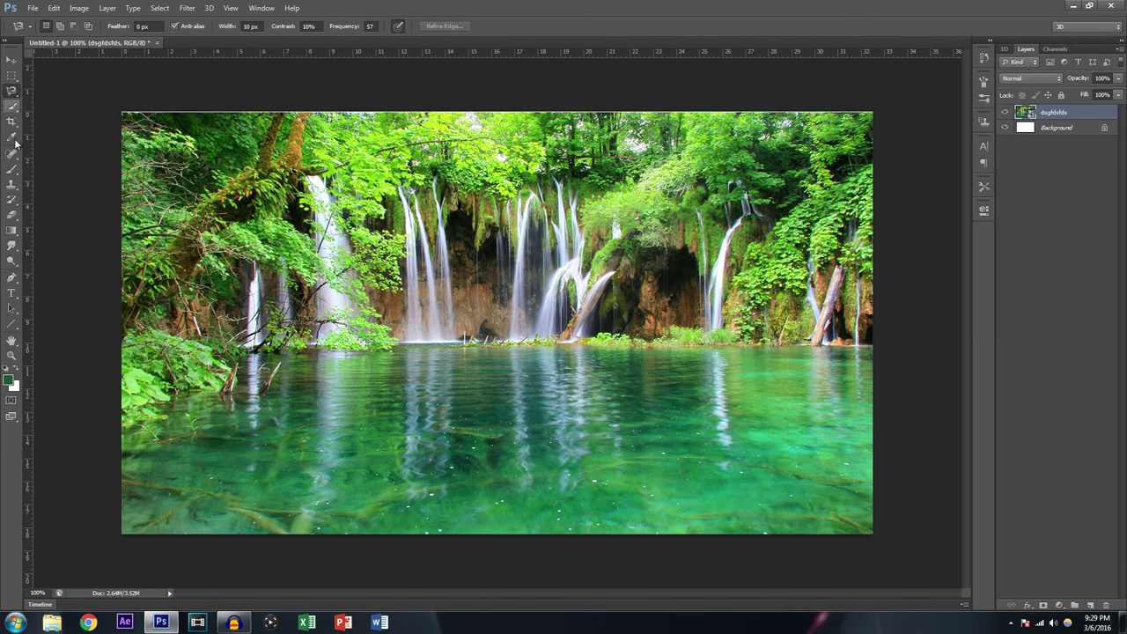
{"action": "right_click", "coordinate": [10, 91]}
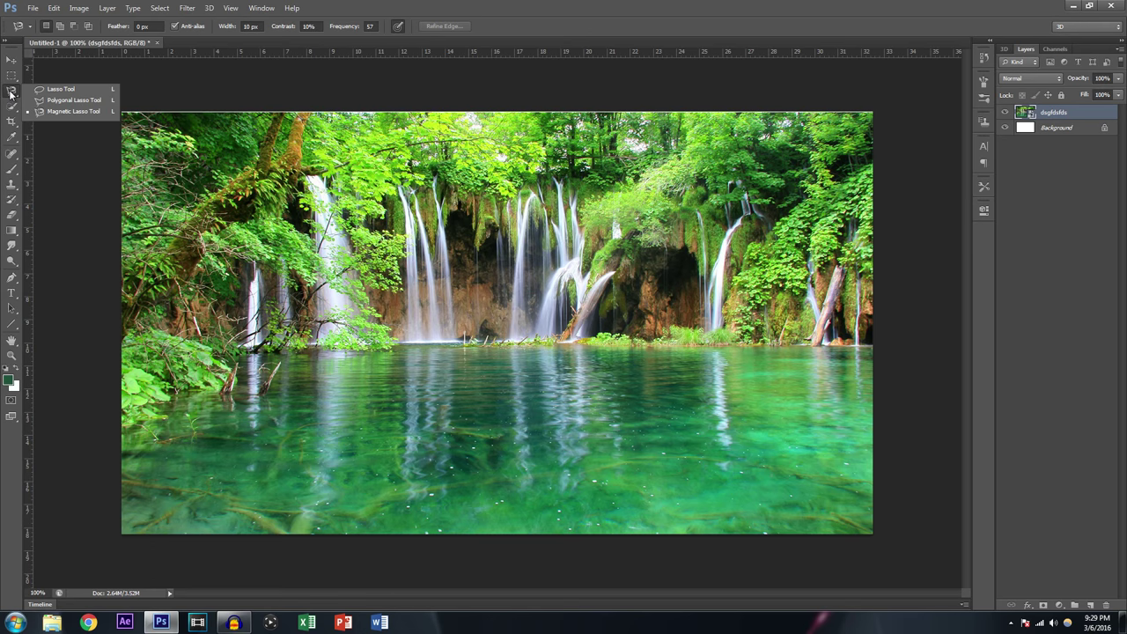
{"action": "left_click", "coordinate": [52, 91]}
{"action": "left_click", "coordinate": [11, 76]}
Step: Browse the marquee tool choices, ending on the freehand Lasso Tool
{"action": "right_click", "coordinate": [14, 77]}
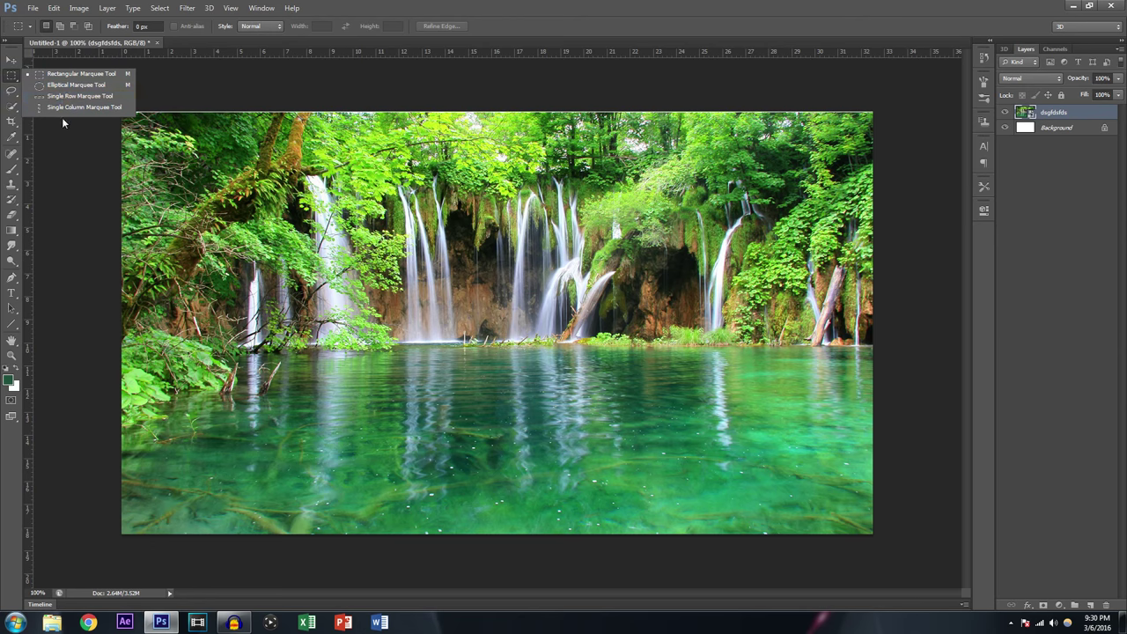
{"action": "left_click", "coordinate": [14, 79]}
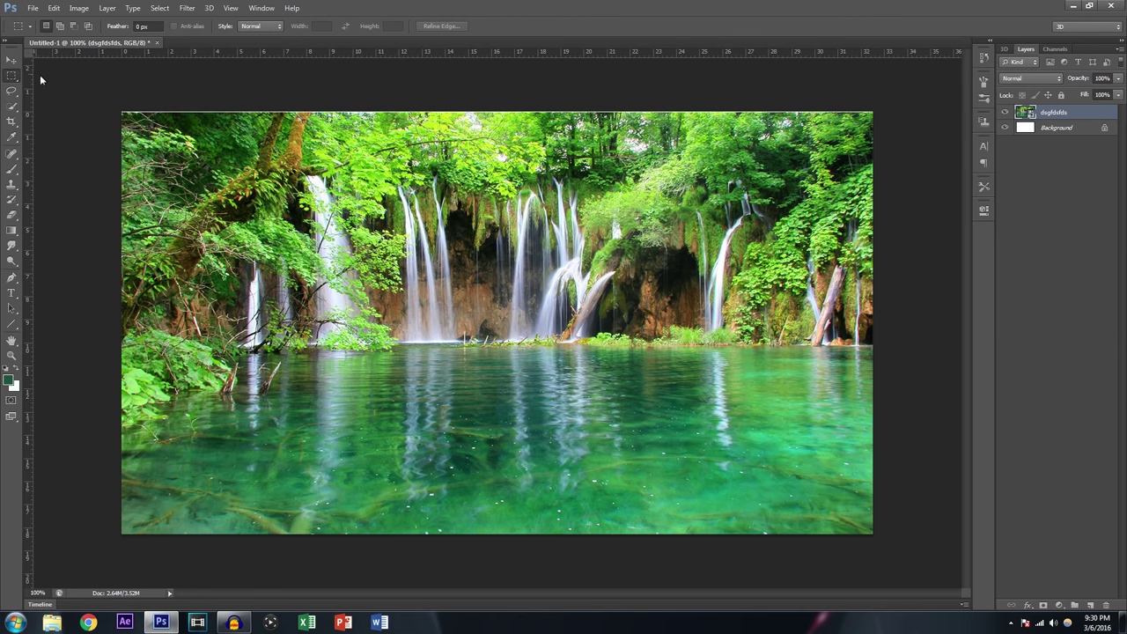
{"action": "right_click", "coordinate": [13, 78]}
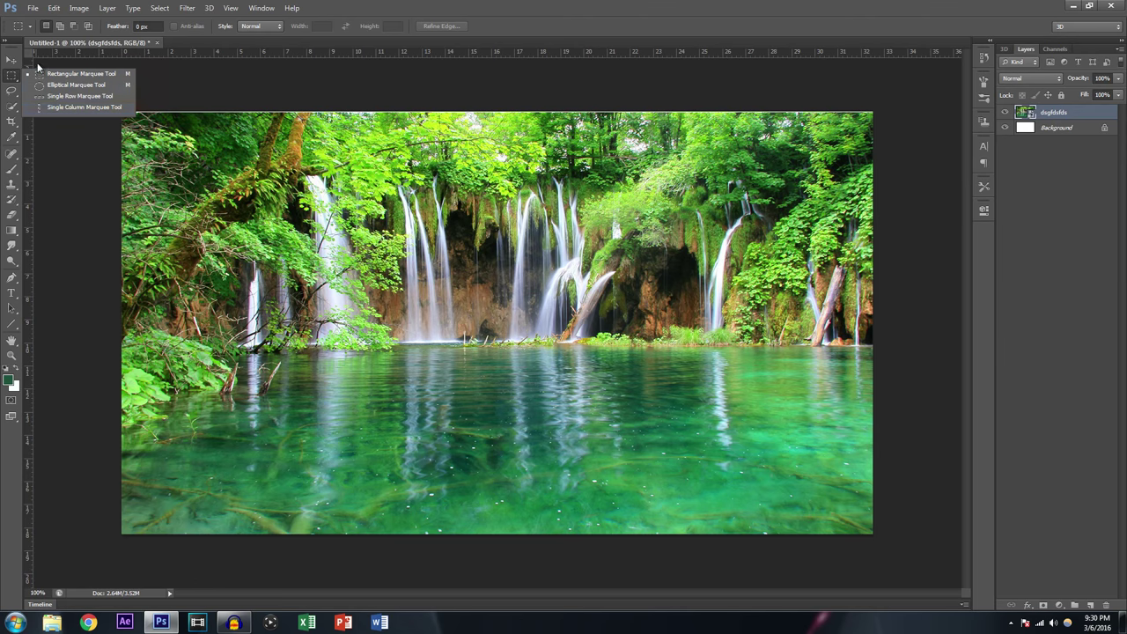
{"action": "left_click", "coordinate": [8, 77]}
{"action": "right_click", "coordinate": [21, 78]}
{"action": "left_click", "coordinate": [24, 80]}
{"action": "right_click", "coordinate": [23, 79]}
{"action": "left_click", "coordinate": [55, 76]}
{"action": "right_click", "coordinate": [16, 78]}
{"action": "left_click", "coordinate": [16, 81]}
{"action": "right_click", "coordinate": [16, 80]}
{"action": "left_click", "coordinate": [10, 90]}
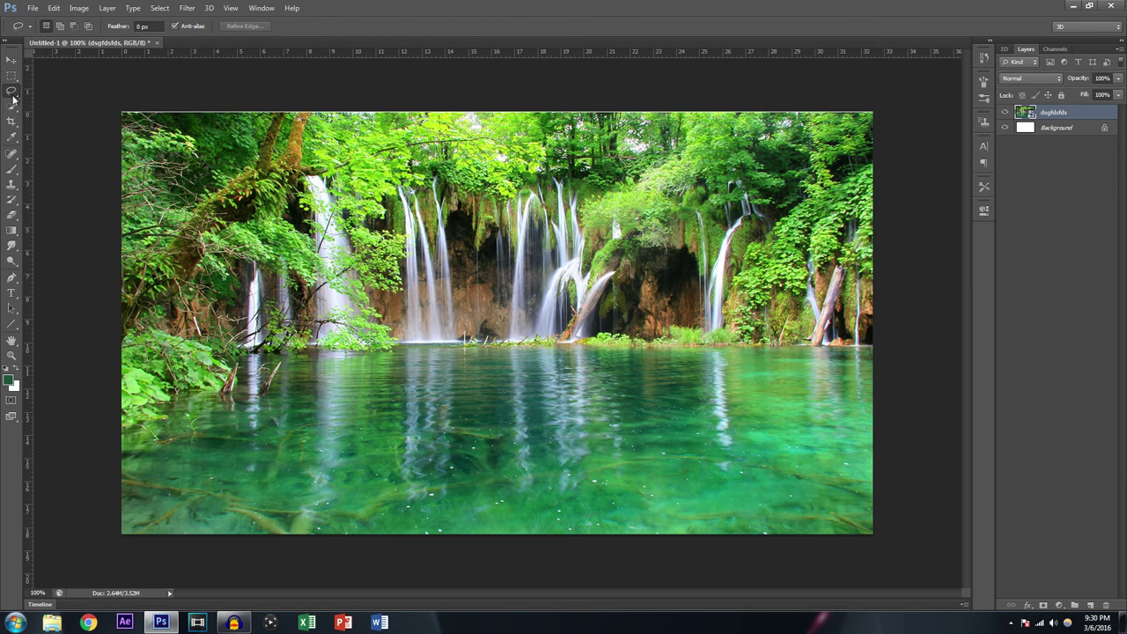
Step: Trace a freehand Lasso selection across the lake
{"action": "right_click", "coordinate": [12, 92]}
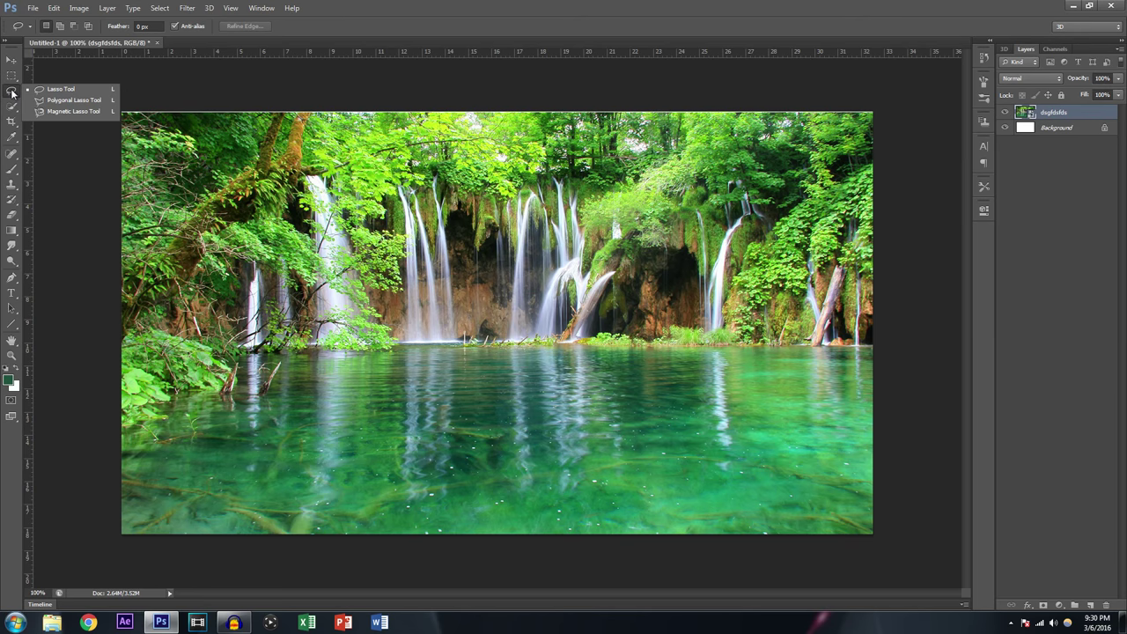
{"action": "left_click", "coordinate": [12, 91]}
{"action": "mouse_move", "coordinate": [300, 231]}
{"action": "left_mouse_down"}
{"action": "mouse_move", "coordinate": [739, 196]}
{"action": "mouse_move", "coordinate": [720, 425]}
{"action": "mouse_move", "coordinate": [476, 375]}
{"action": "mouse_move", "coordinate": [321, 296]}
{"action": "mouse_move", "coordinate": [300, 264]}
{"action": "left_mouse_up"}
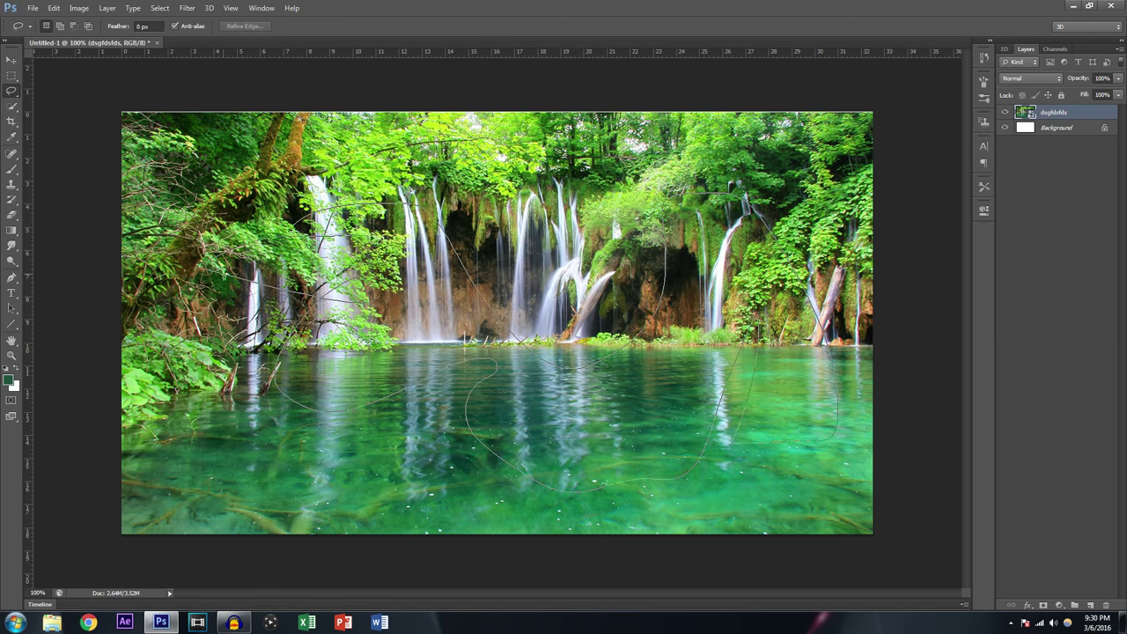
Step: Outline the waterfalls with a straight-edged Polygonal Lasso selection
{"action": "right_click", "coordinate": [11, 92]}
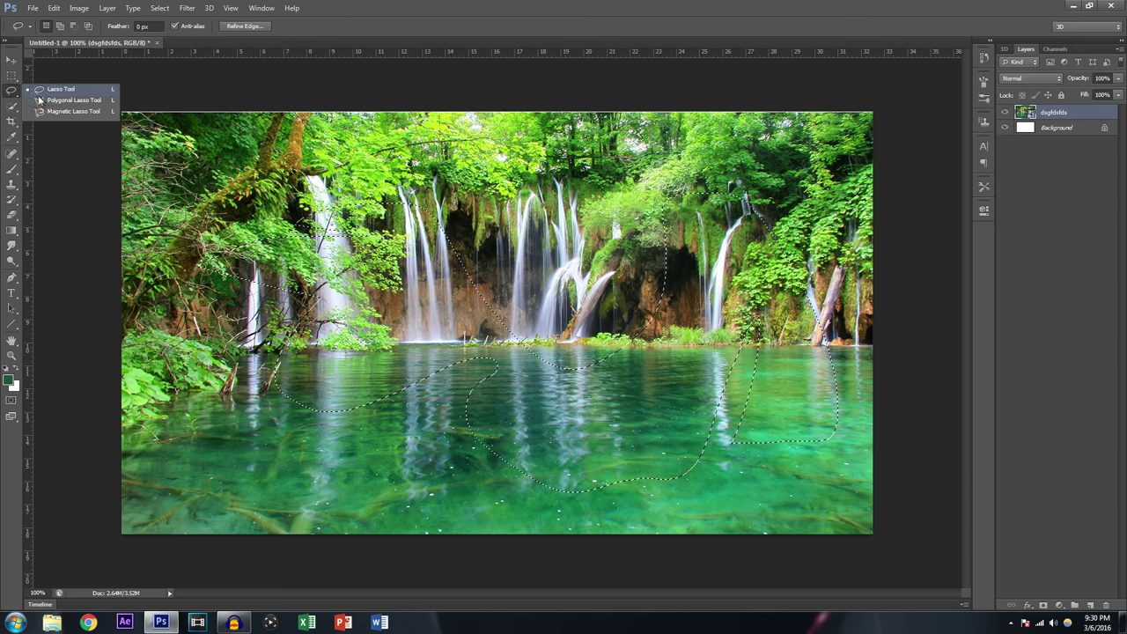
{"action": "left_click", "coordinate": [46, 102]}
{"action": "key", "text": "ctrl+d"}
{"action": "left_click", "coordinate": [469, 172]}
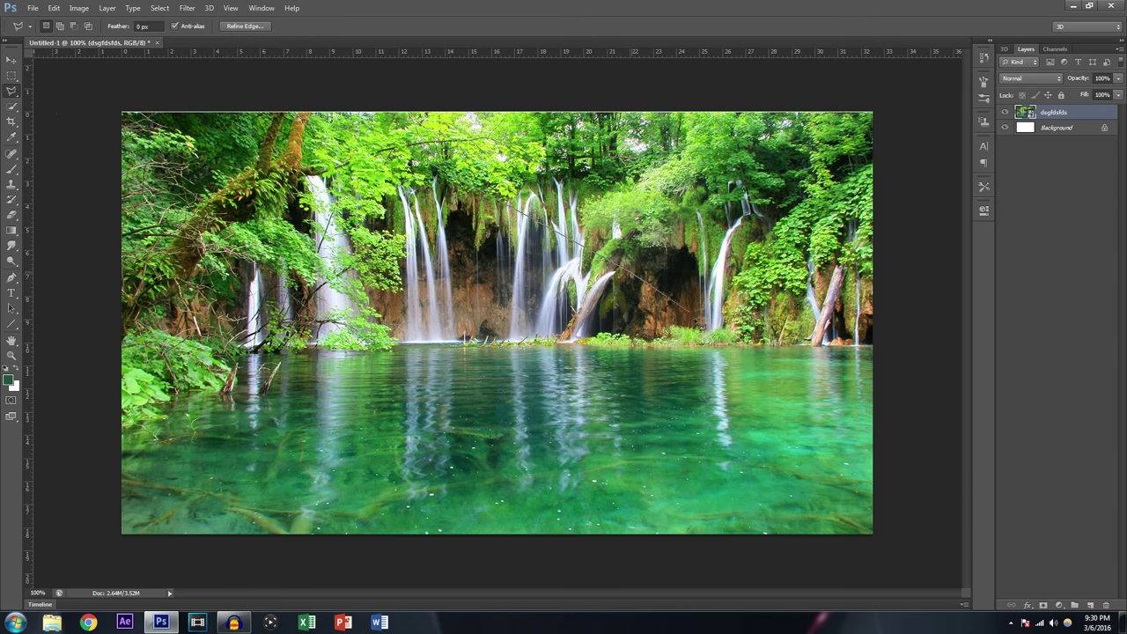
{"action": "left_click", "coordinate": [705, 387]}
{"action": "left_click", "coordinate": [522, 430]}
{"action": "left_click", "coordinate": [394, 399]}
{"action": "left_click", "coordinate": [520, 327]}
{"action": "left_click", "coordinate": [392, 337]}
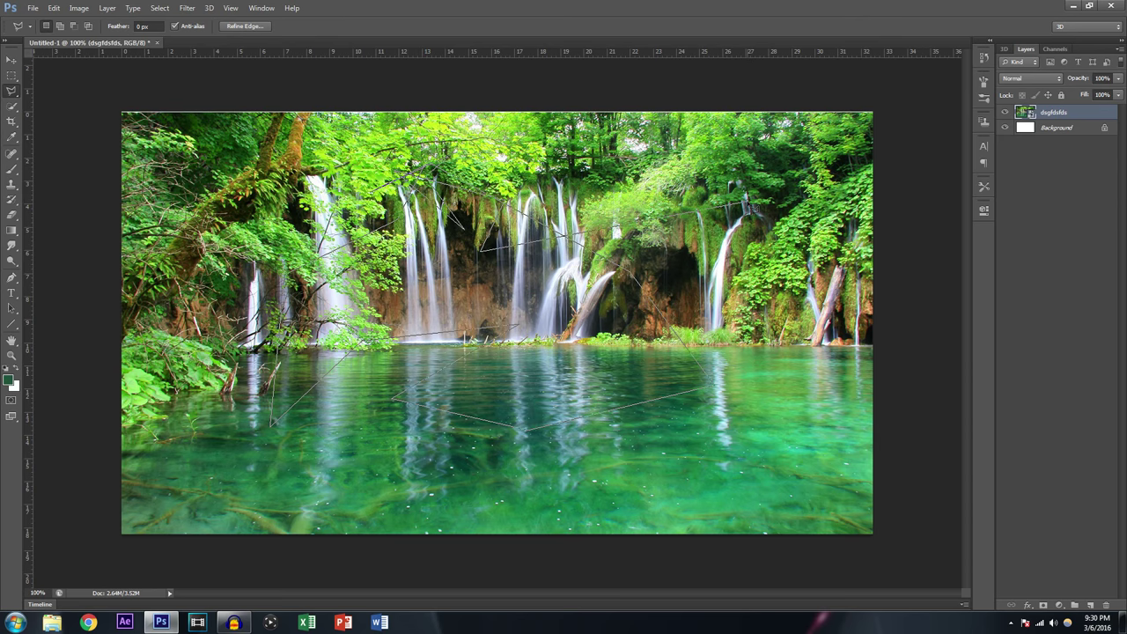
{"action": "left_click", "coordinate": [754, 222]}
{"action": "left_click", "coordinate": [390, 481]}
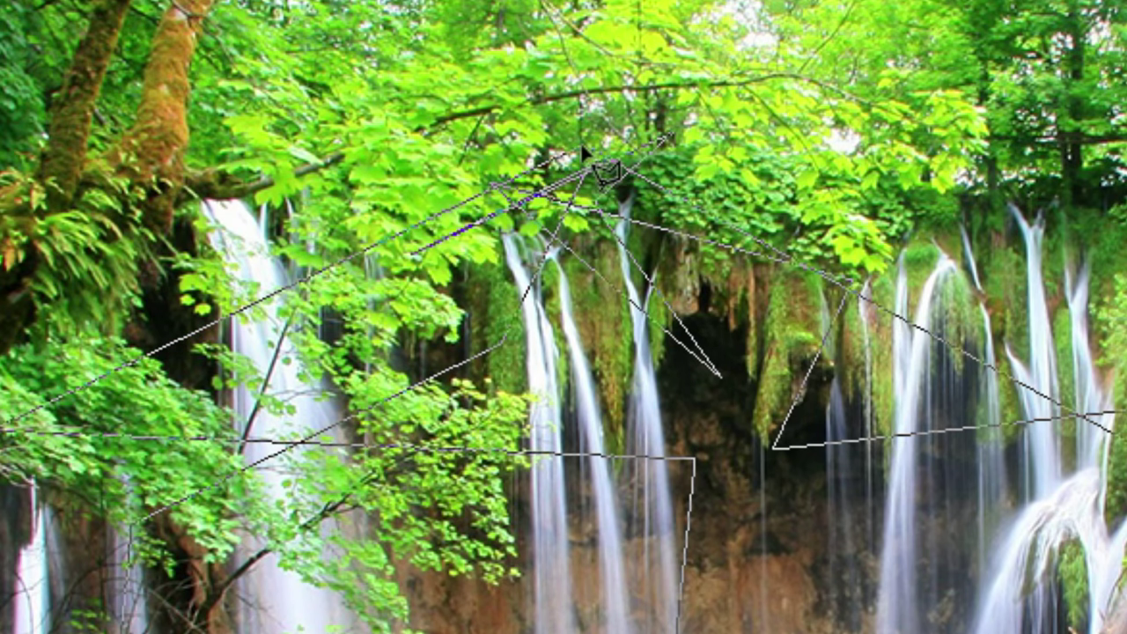
{"action": "double_click", "coordinate": [617, 176]}
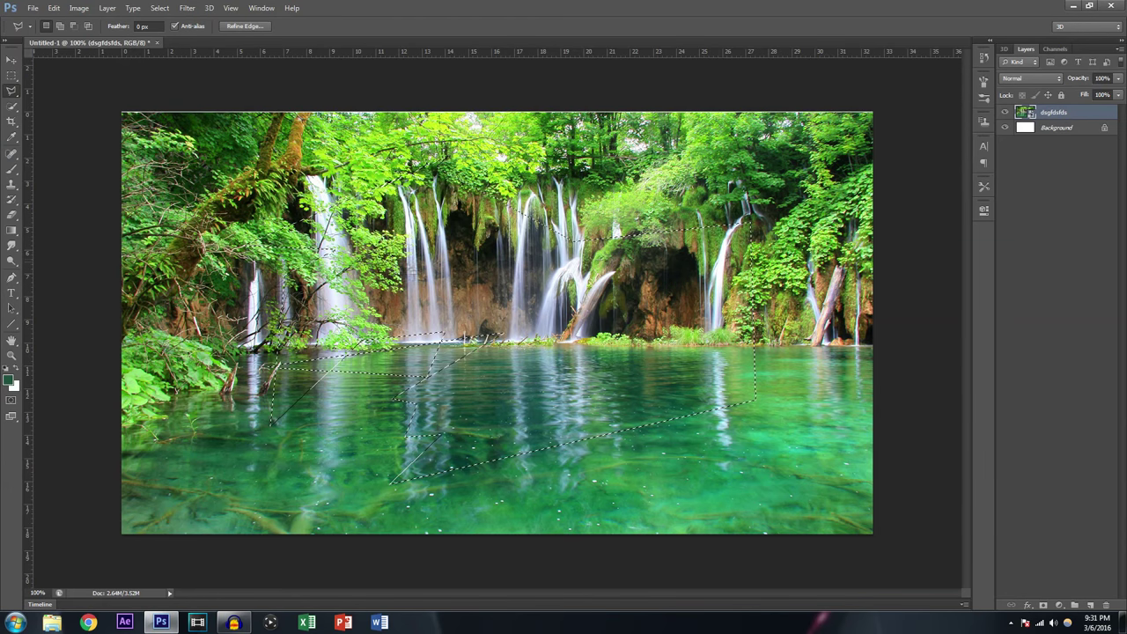
Step: Deselect, then trace around the water's edge with the Magnetic Lasso
{"action": "right_click", "coordinate": [12, 91]}
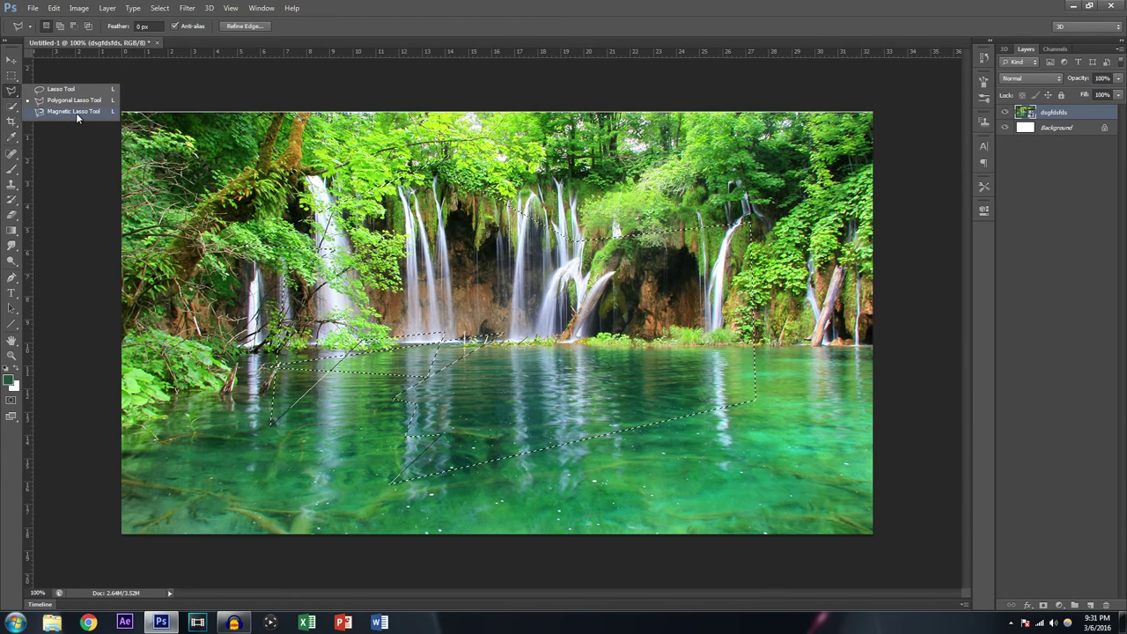
{"action": "left_click", "coordinate": [76, 112]}
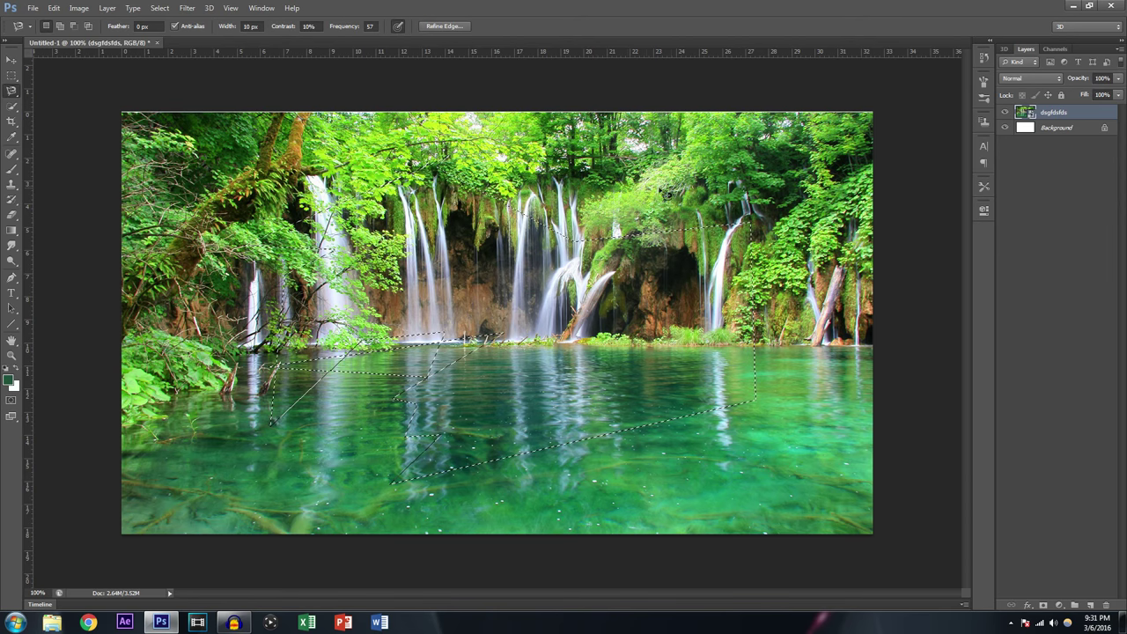
{"action": "key", "text": "ctrl+d"}
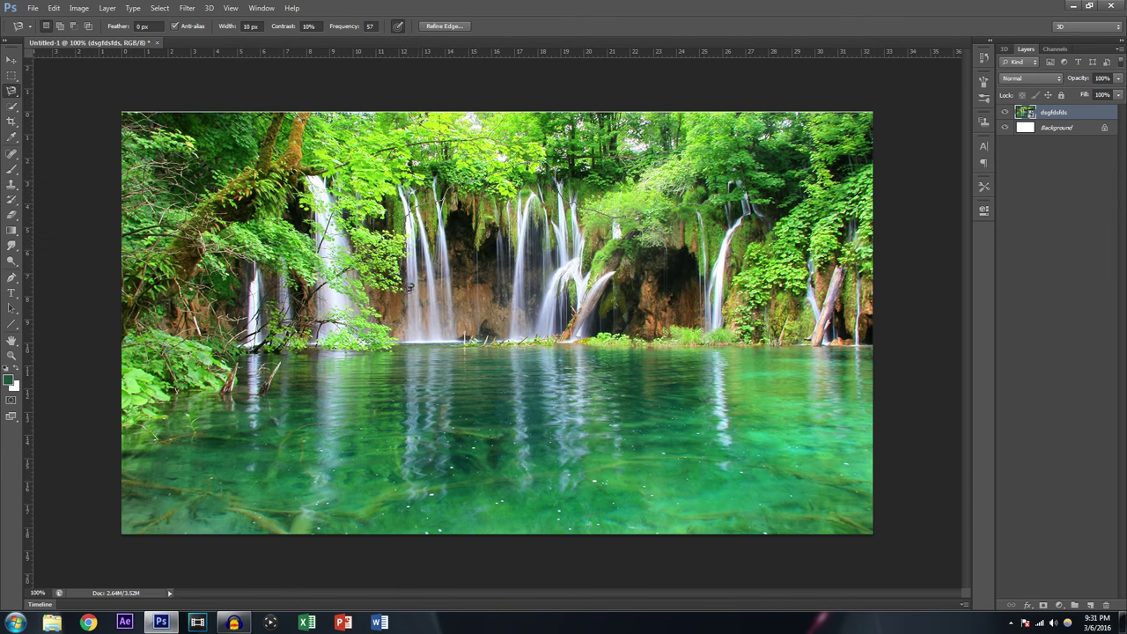
{"action": "left_click", "coordinate": [313, 385]}
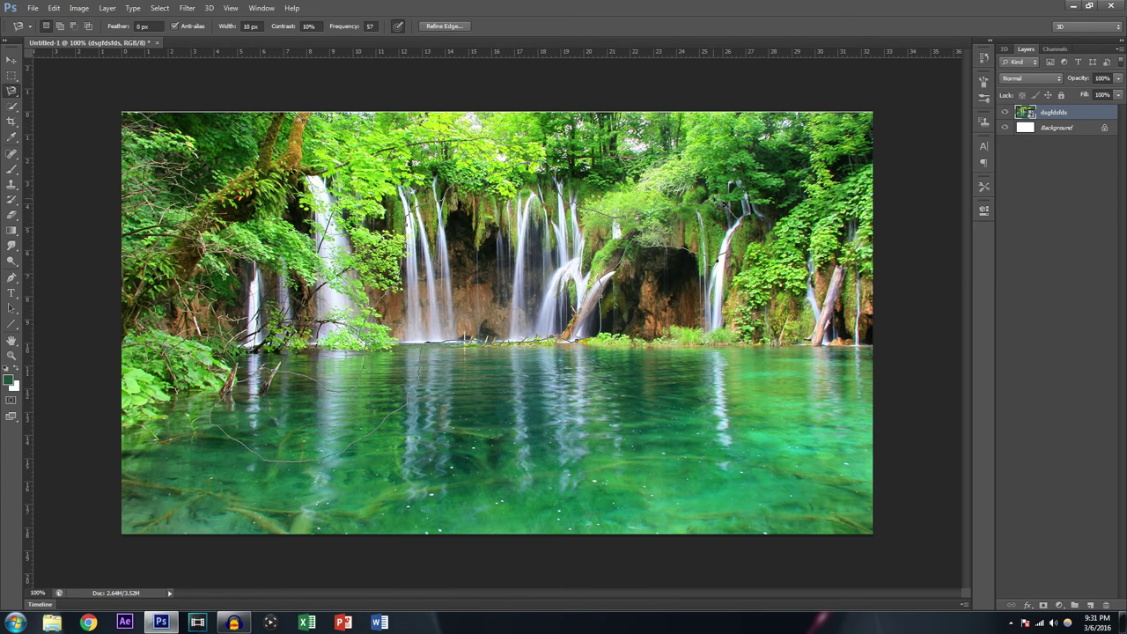
{"action": "left_click", "coordinate": [363, 385]}
Step: Try a Quick Selection over the waterfalls, deselect it, and add empty Layer 1
{"action": "key", "text": "ctrl+d"}
{"action": "key", "text": "w"}
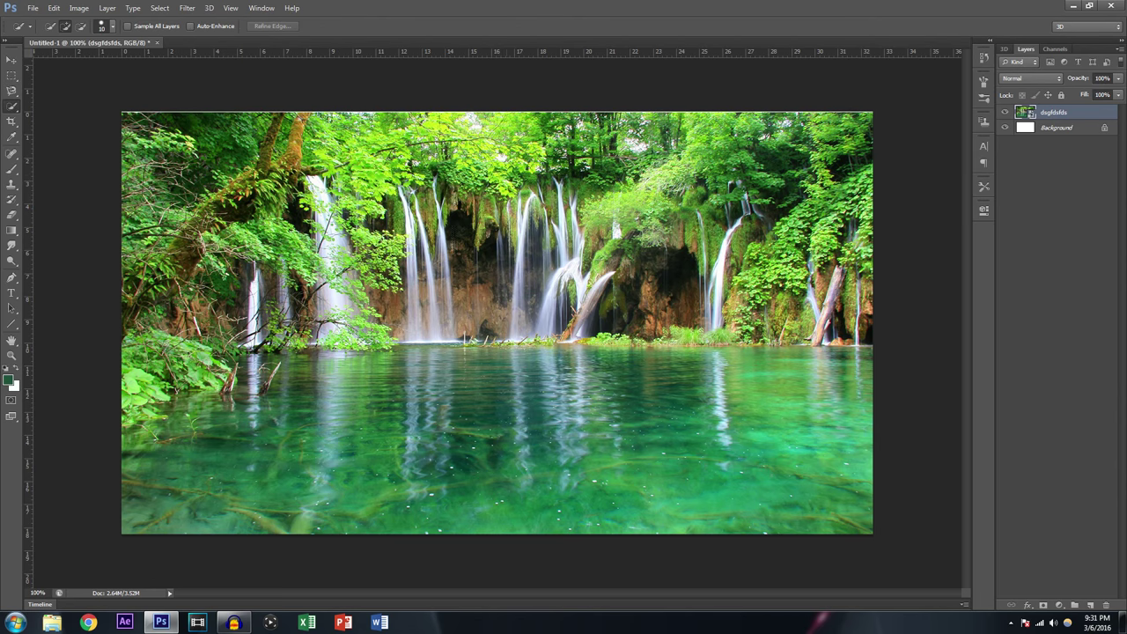
{"action": "mouse_move", "coordinate": [461, 215]}
{"action": "left_mouse_down"}
{"action": "mouse_move", "coordinate": [434, 265]}
{"action": "mouse_move", "coordinate": [396, 277]}
{"action": "mouse_move", "coordinate": [515, 291]}
{"action": "mouse_move", "coordinate": [572, 317]}
{"action": "left_mouse_up"}
{"action": "mouse_move", "coordinate": [616, 180]}
{"action": "left_mouse_down"}
{"action": "mouse_move", "coordinate": [718, 286]}
{"action": "mouse_move", "coordinate": [771, 300]}
{"action": "mouse_move", "coordinate": [757, 317]}
{"action": "mouse_move", "coordinate": [837, 339]}
{"action": "left_mouse_up"}
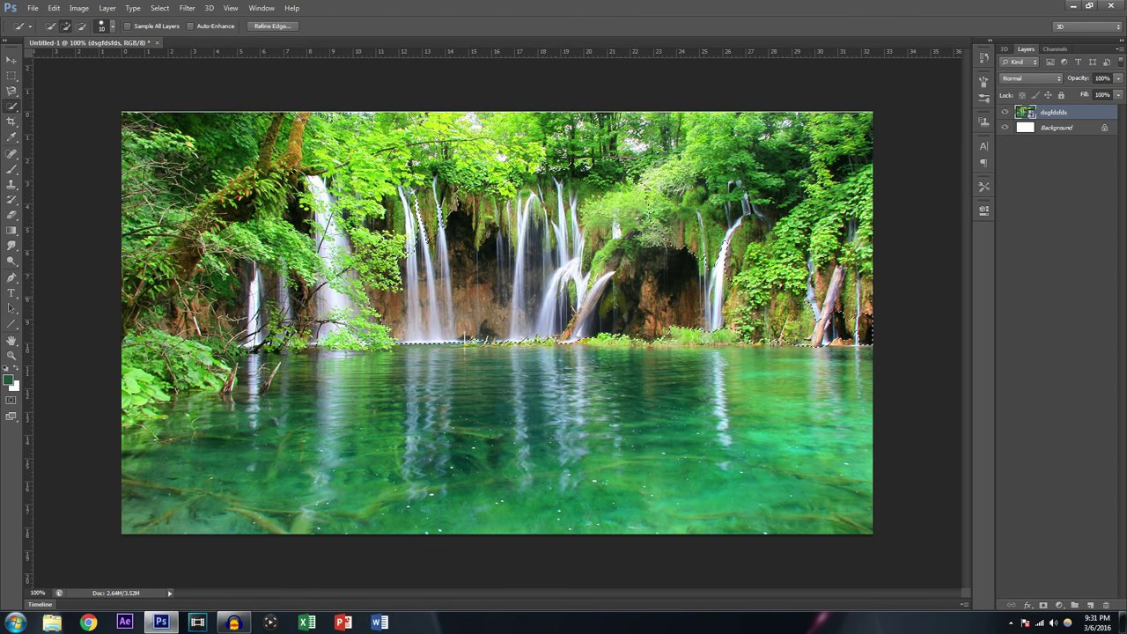
{"action": "key", "text": "ctrl+d"}
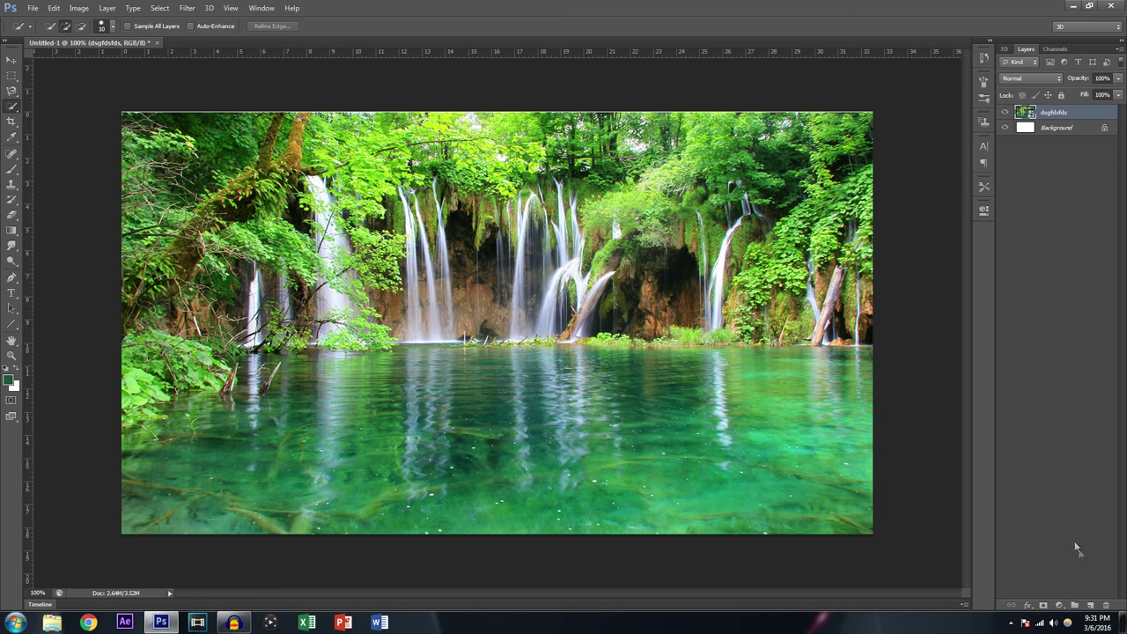
{"action": "left_click", "coordinate": [1090, 606]}
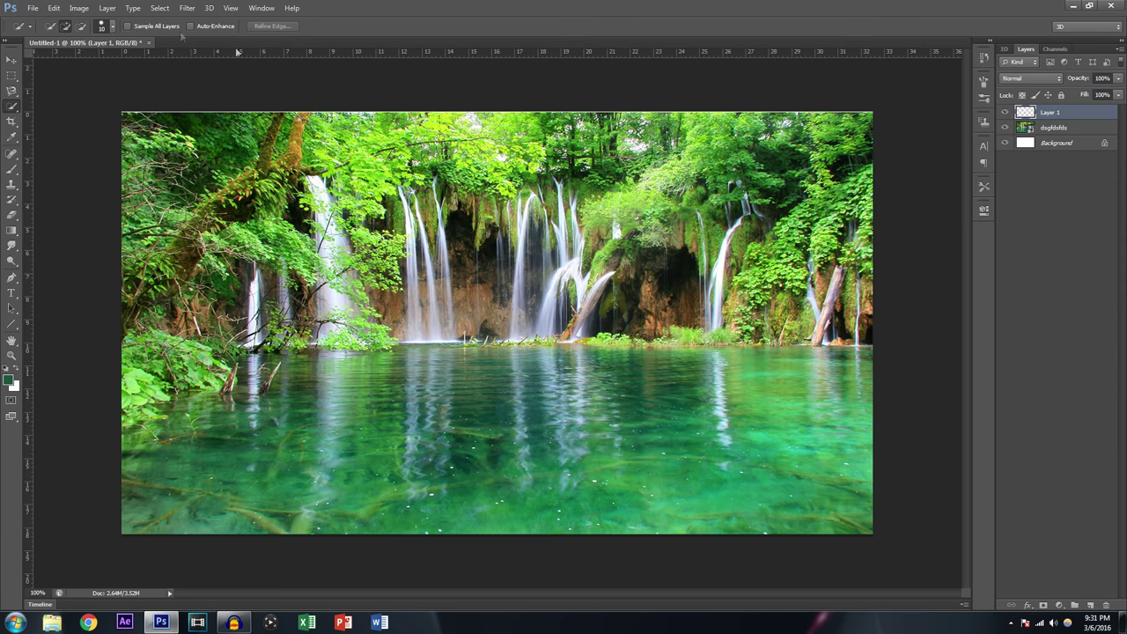
{"action": "left_click", "coordinate": [31, 8]}
Step: Place Squirrel_PNG_Clipart-64, shrink it, and move it down near the central waterfalls
{"action": "left_click", "coordinate": [52, 197]}
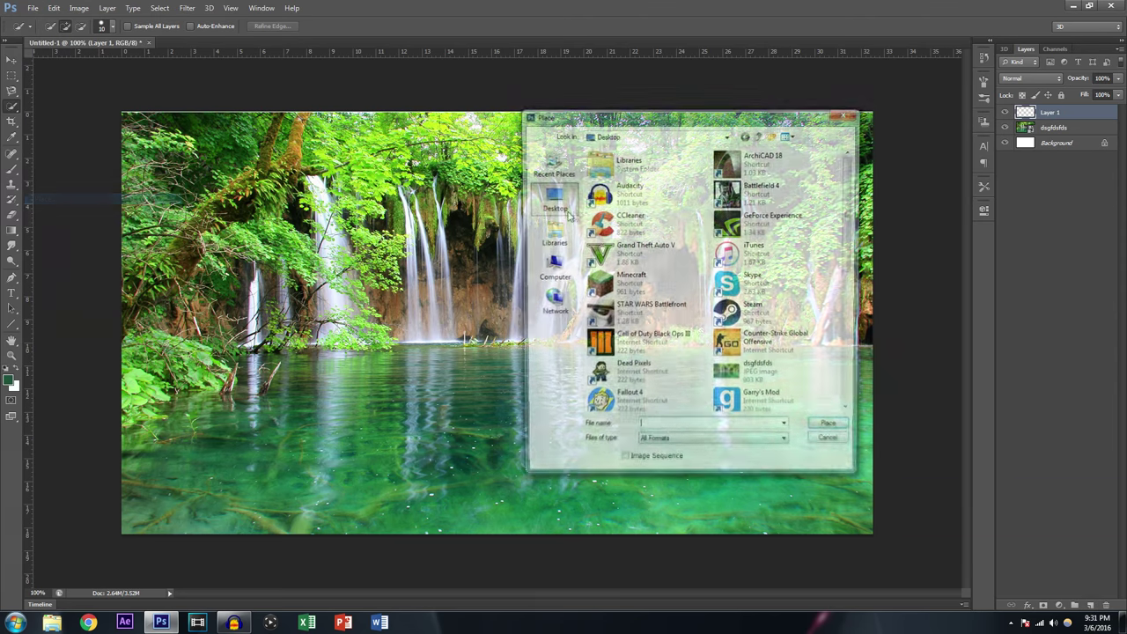
{"action": "scroll", "coordinate": [745, 242], "scroll_direction": "down", "scroll_amount": 10}
{"action": "left_click", "coordinate": [766, 216]}
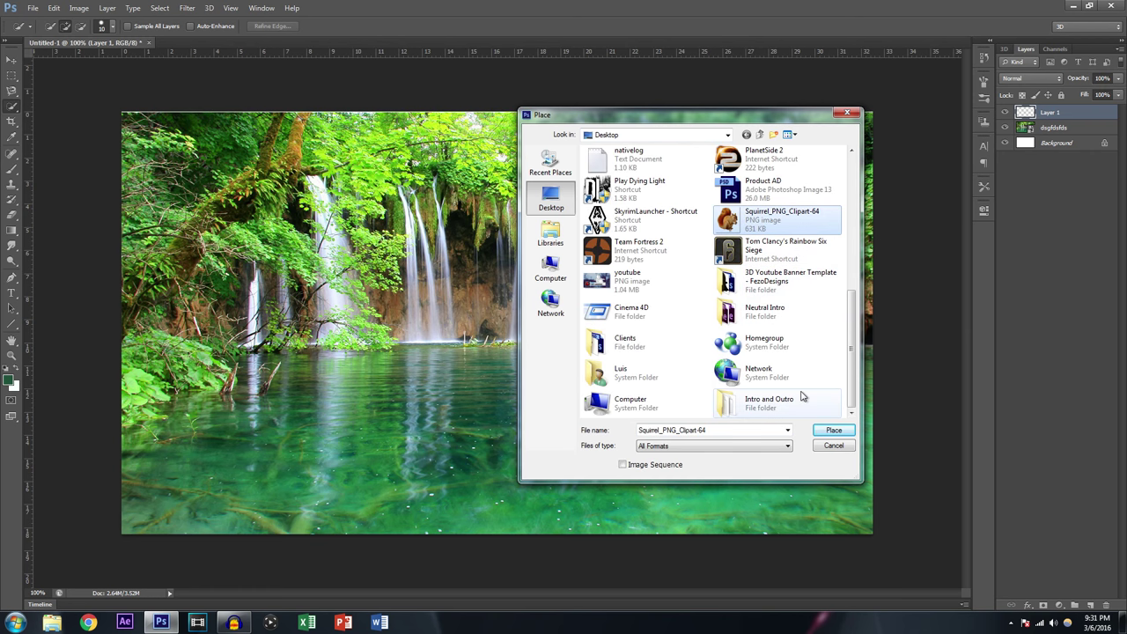
{"action": "left_click", "coordinate": [834, 430]}
{"action": "left_click_drag", "start_coordinate": [697, 111], "coordinate": [555, 247]}
{"action": "key", "text": "Return"}
{"action": "key", "text": "w"}
{"action": "left_click", "coordinate": [11, 59]}
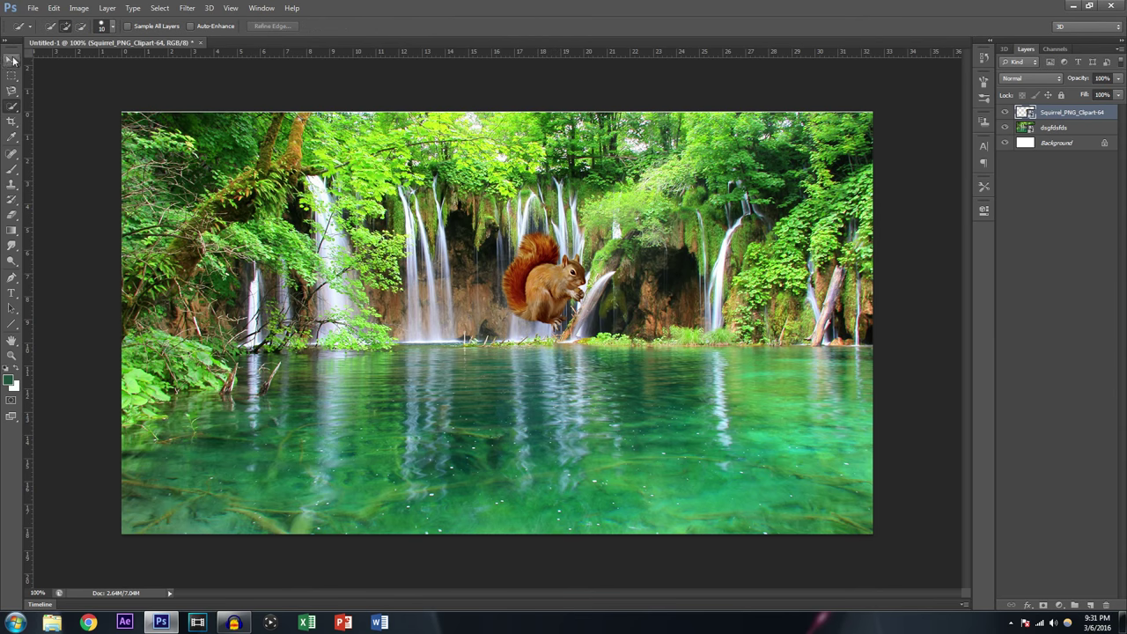
{"action": "left_click_drag", "start_coordinate": [548, 282], "coordinate": [524, 382]}
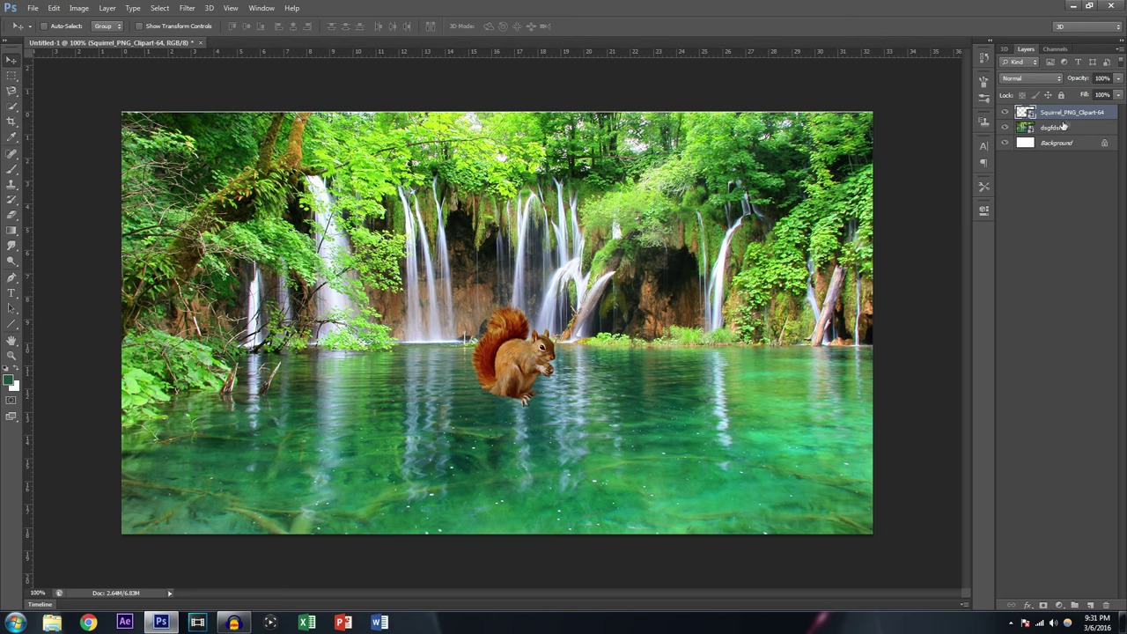
Step: Rotate the squirrel about -107° with Free Transform and drop it into the lake
{"action": "left_click_drag", "start_coordinate": [536, 356], "coordinate": [504, 376]}
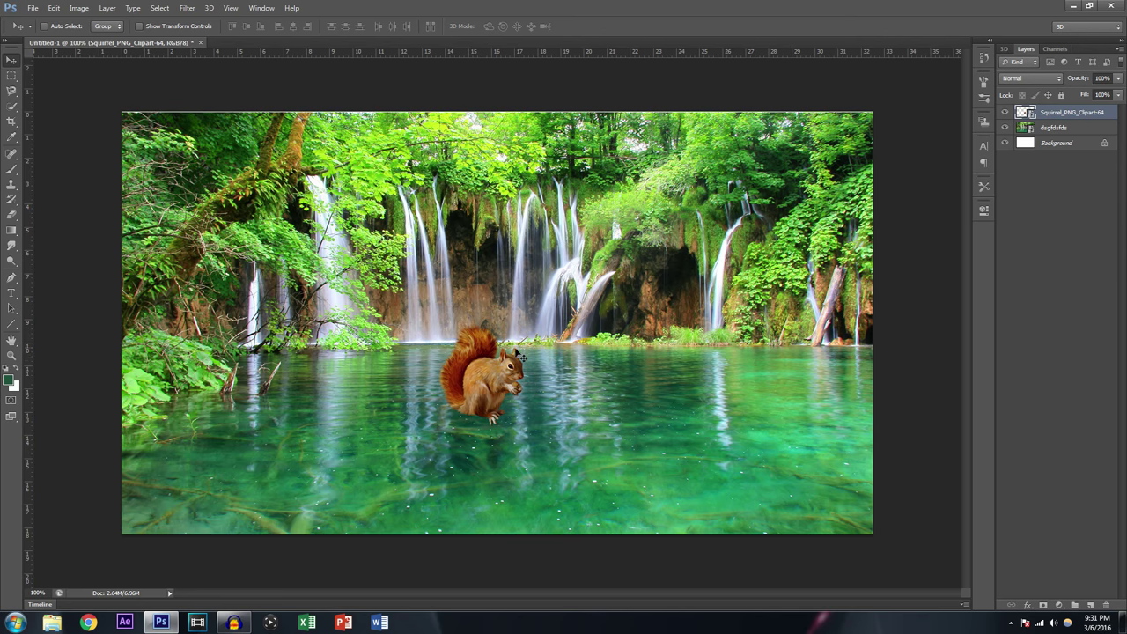
{"action": "key", "text": "ctrl+t"}
{"action": "left_click_drag", "start_coordinate": [602, 306], "coordinate": [318, 335]}
{"action": "left_click_drag", "start_coordinate": [480, 353], "coordinate": [534, 403]}
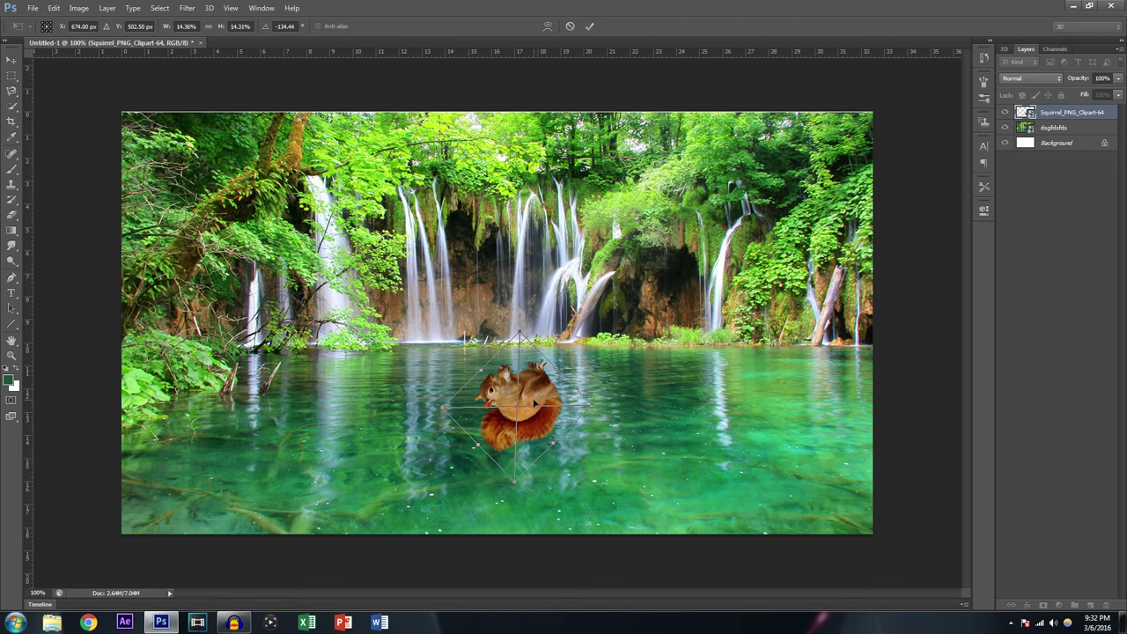
{"action": "key", "text": "Return"}
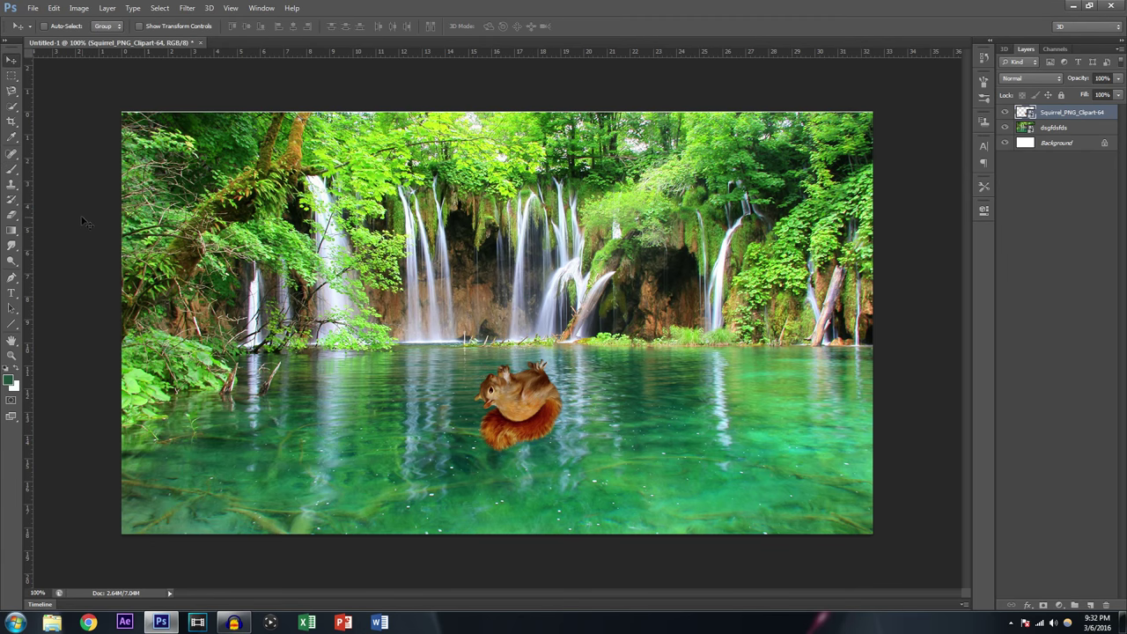
{"action": "key", "text": "e"}
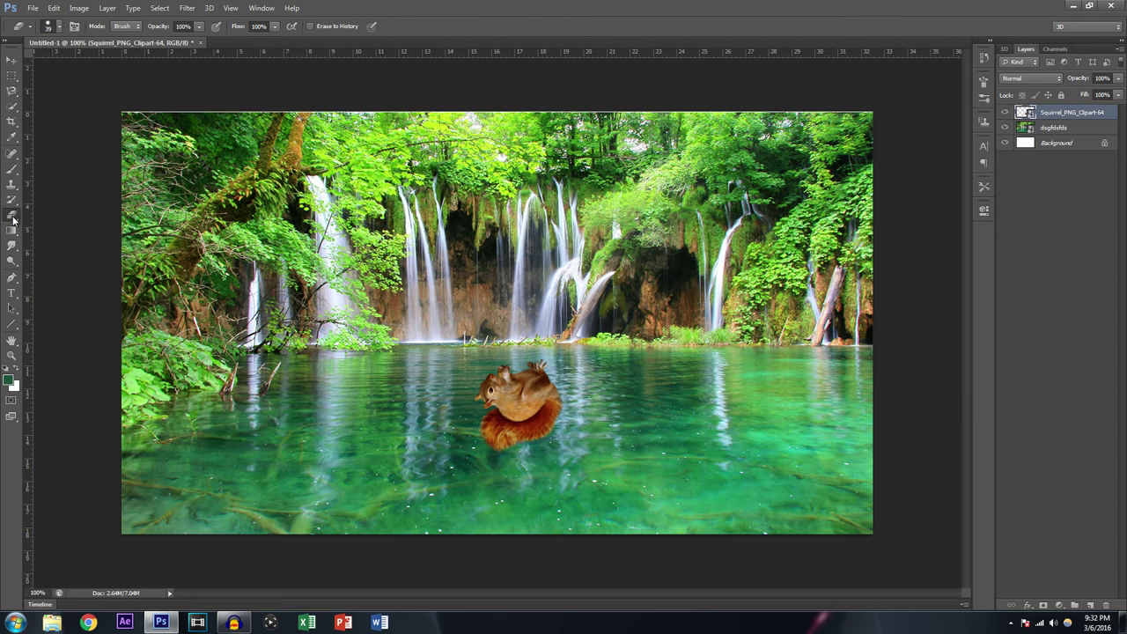
Step: Set a 50 px Eraser, rasterize the squirrel layer, and erase its lower tail
{"action": "left_click", "coordinate": [59, 28]}
{"action": "mouse_move", "coordinate": [40, 58]}
{"action": "left_mouse_down"}
{"action": "mouse_move", "coordinate": [65, 64]}
{"action": "mouse_move", "coordinate": [47, 89]}
{"action": "mouse_move", "coordinate": [12, 95]}
{"action": "left_mouse_up"}
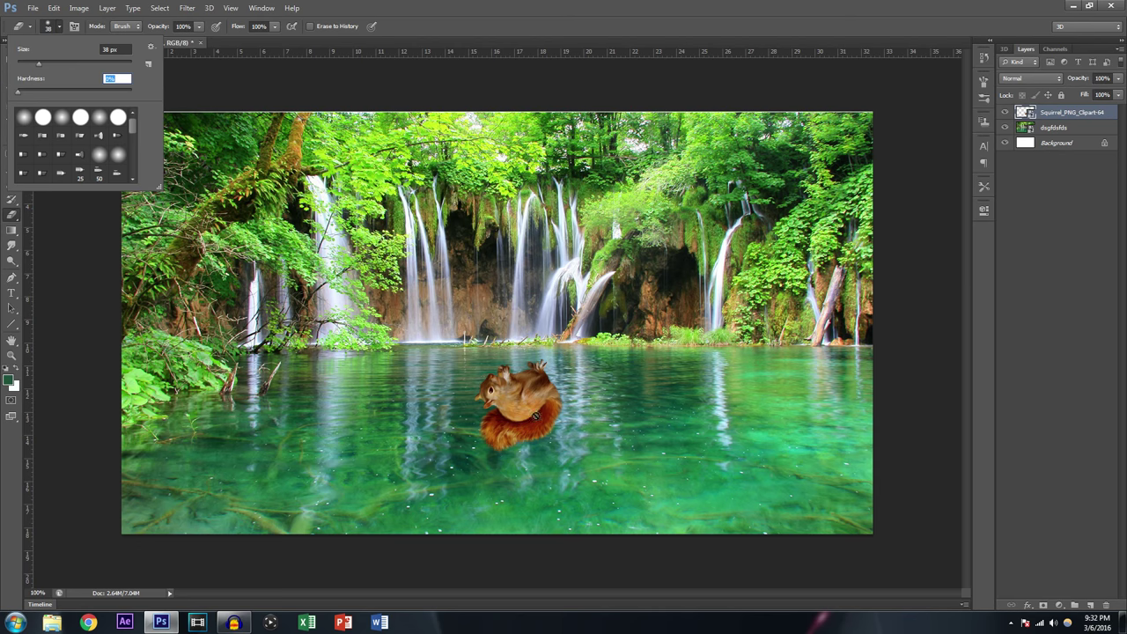
{"action": "left_click_drag", "start_coordinate": [39, 63], "coordinate": [47, 64]}
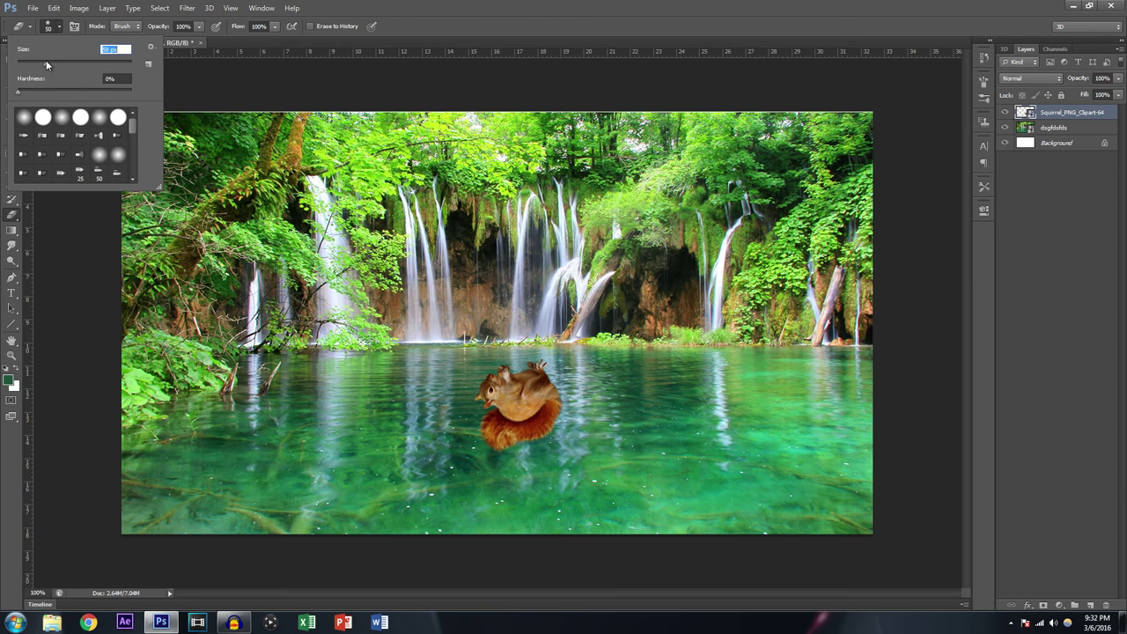
{"action": "left_click", "coordinate": [465, 422]}
{"action": "left_click", "coordinate": [540, 238]}
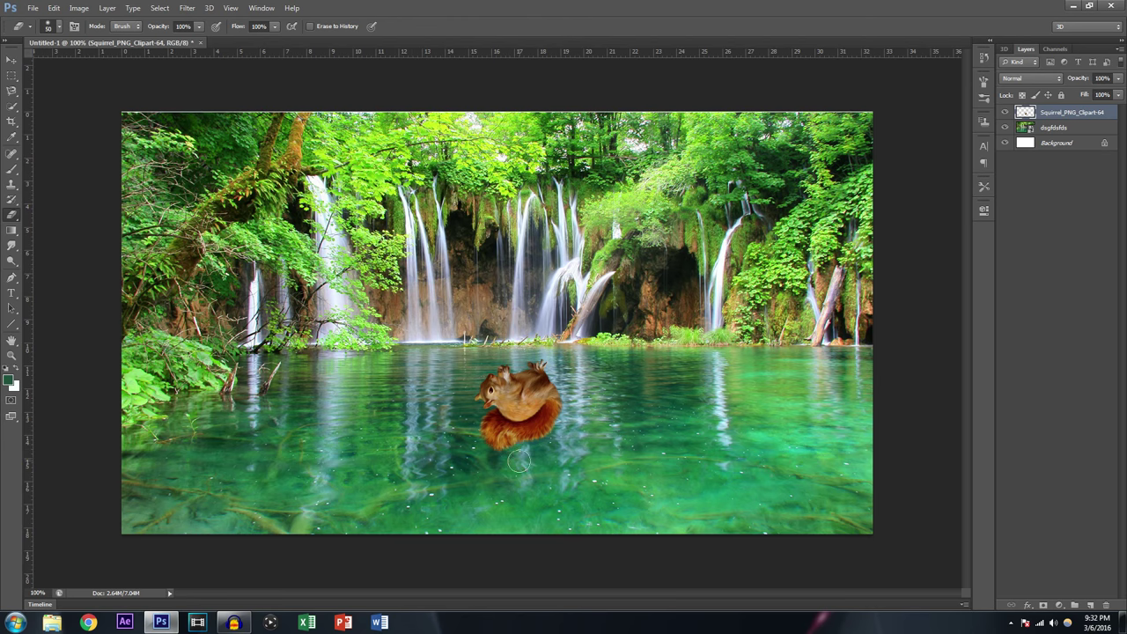
{"action": "mouse_move", "coordinate": [498, 458]}
{"action": "left_mouse_down"}
{"action": "mouse_move", "coordinate": [475, 452]}
{"action": "mouse_move", "coordinate": [537, 441]}
{"action": "mouse_move", "coordinate": [467, 439]}
{"action": "mouse_move", "coordinate": [550, 421]}
{"action": "mouse_move", "coordinate": [448, 431]}
{"action": "left_mouse_up"}
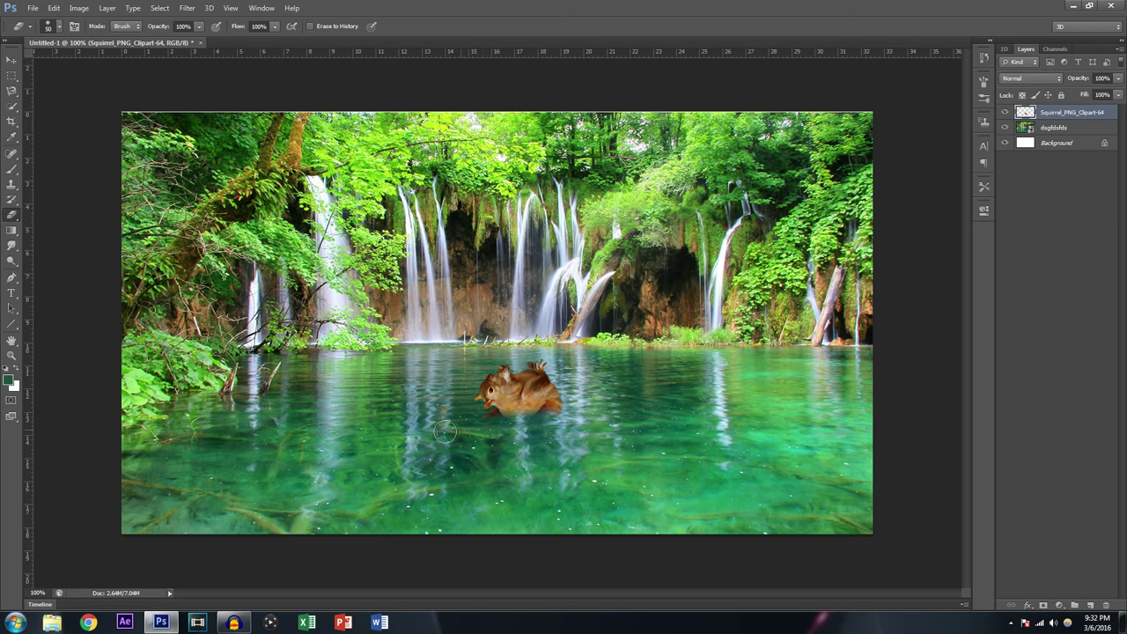
Step: Duplicate dsgfdsfds above the squirrel, rasterize the copy, and erase water to reveal the squirrel
{"action": "left_click", "coordinate": [1073, 131]}
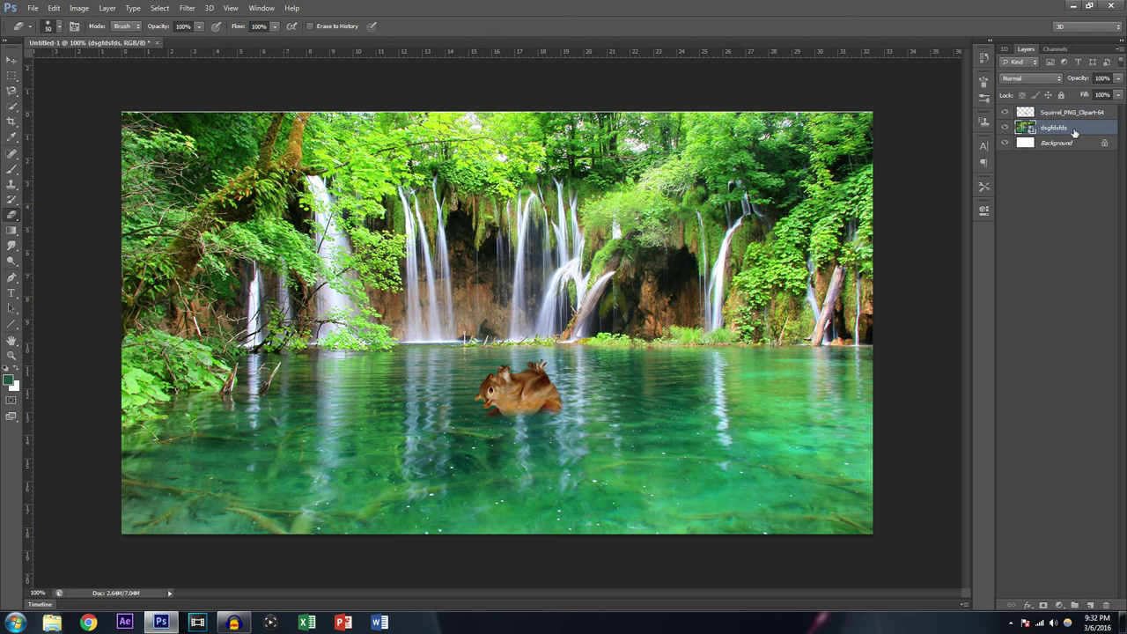
{"action": "key", "text": "ctrl+j"}
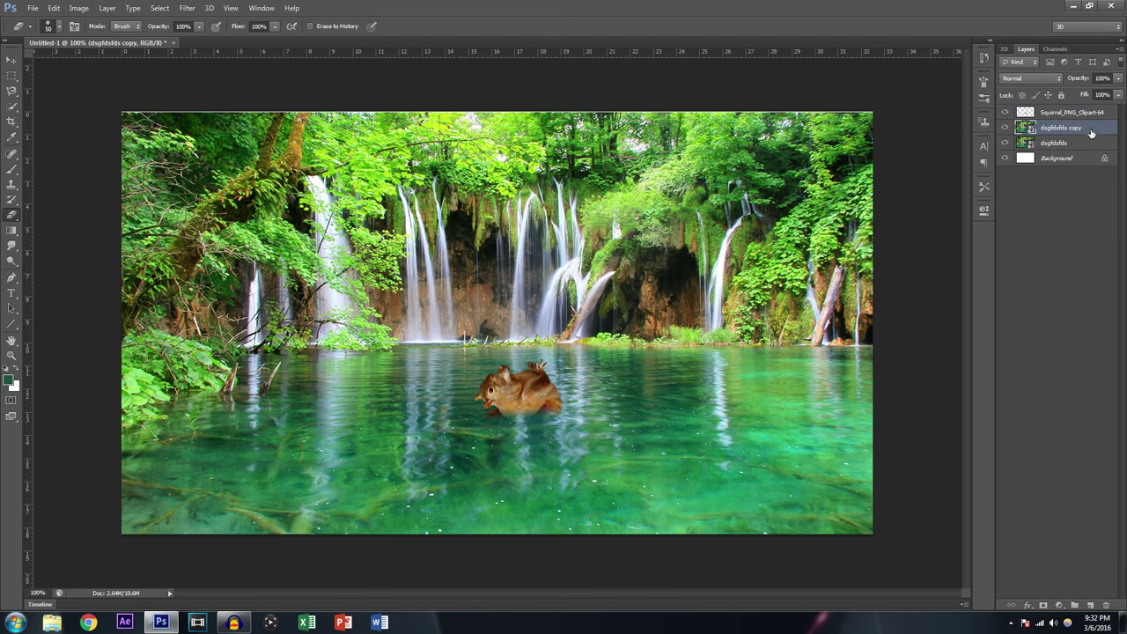
{"action": "left_click_drag", "start_coordinate": [1090, 129], "coordinate": [1085, 112]}
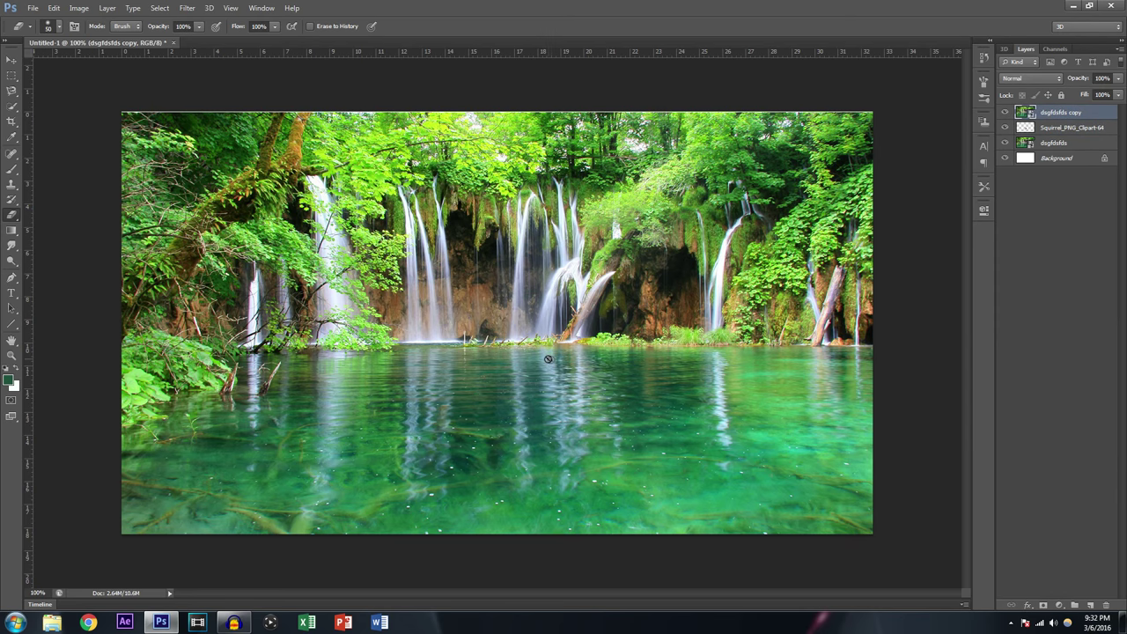
{"action": "left_click", "coordinate": [518, 312]}
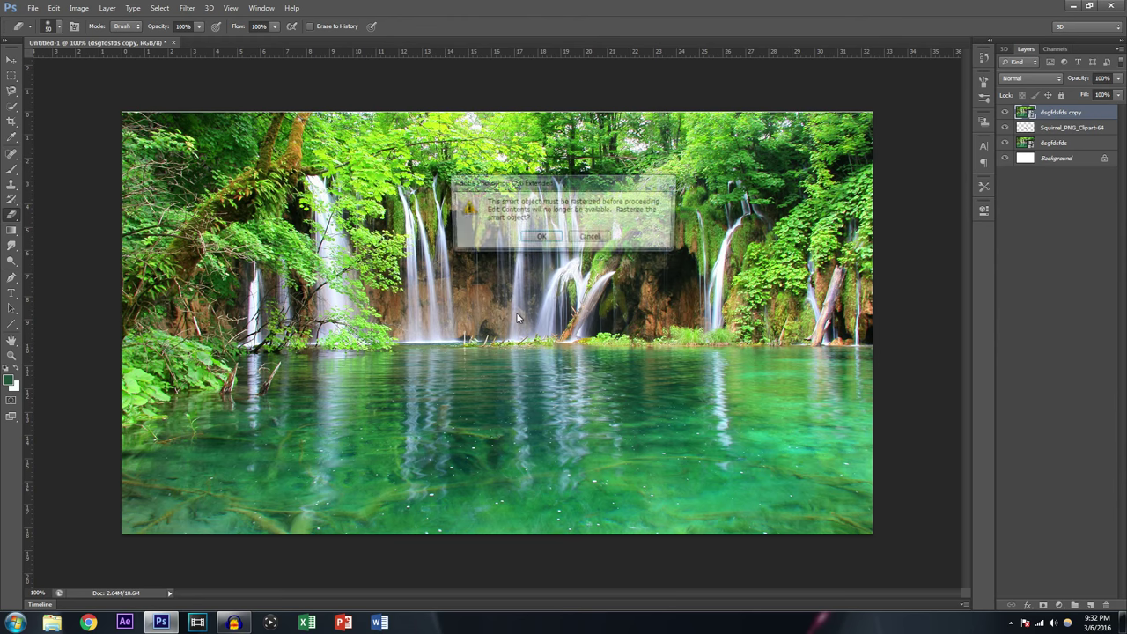
{"action": "left_click", "coordinate": [541, 239]}
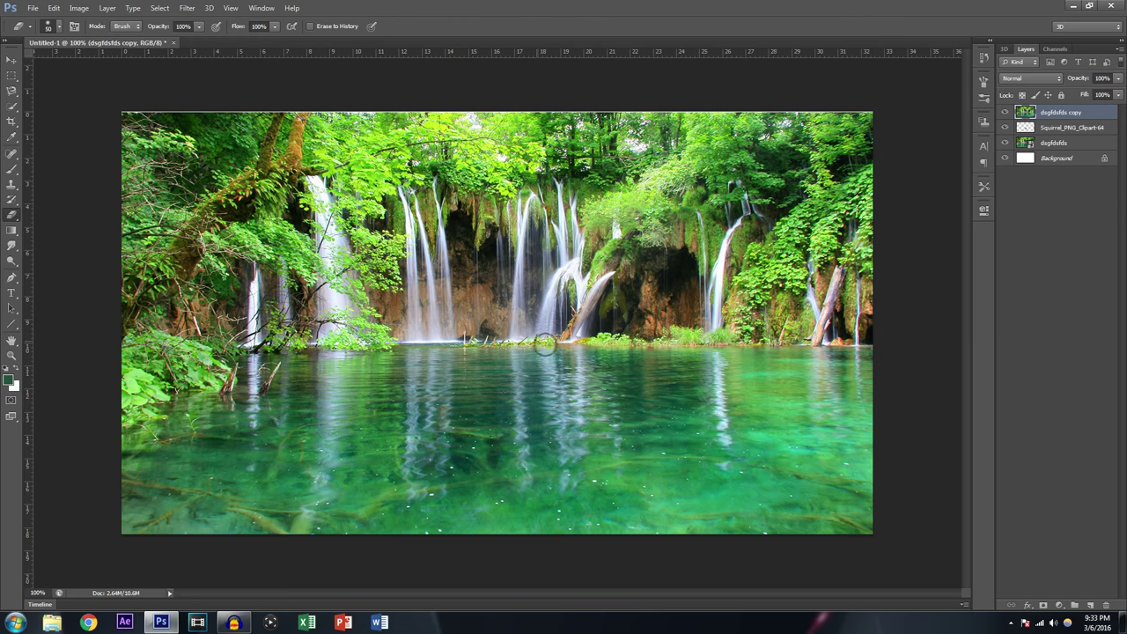
{"action": "mouse_move", "coordinate": [550, 356]}
{"action": "left_mouse_down"}
{"action": "mouse_move", "coordinate": [476, 369]}
{"action": "mouse_move", "coordinate": [551, 365]}
{"action": "mouse_move", "coordinate": [469, 387]}
{"action": "mouse_move", "coordinate": [586, 386]}
{"action": "left_mouse_up"}
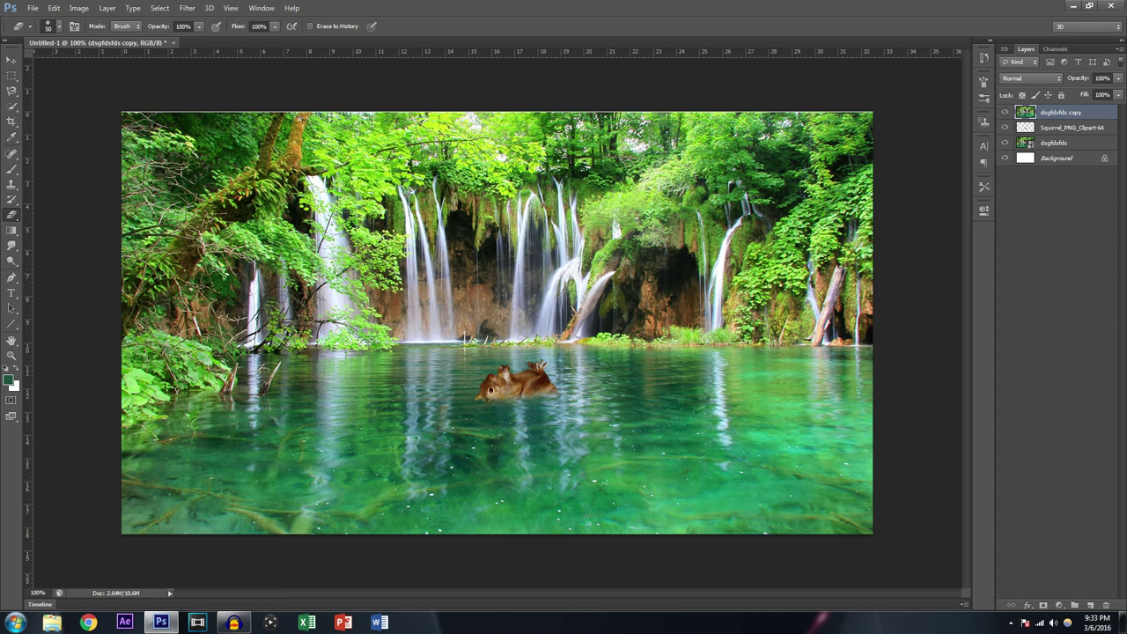
{"action": "left_click", "coordinate": [12, 60]}
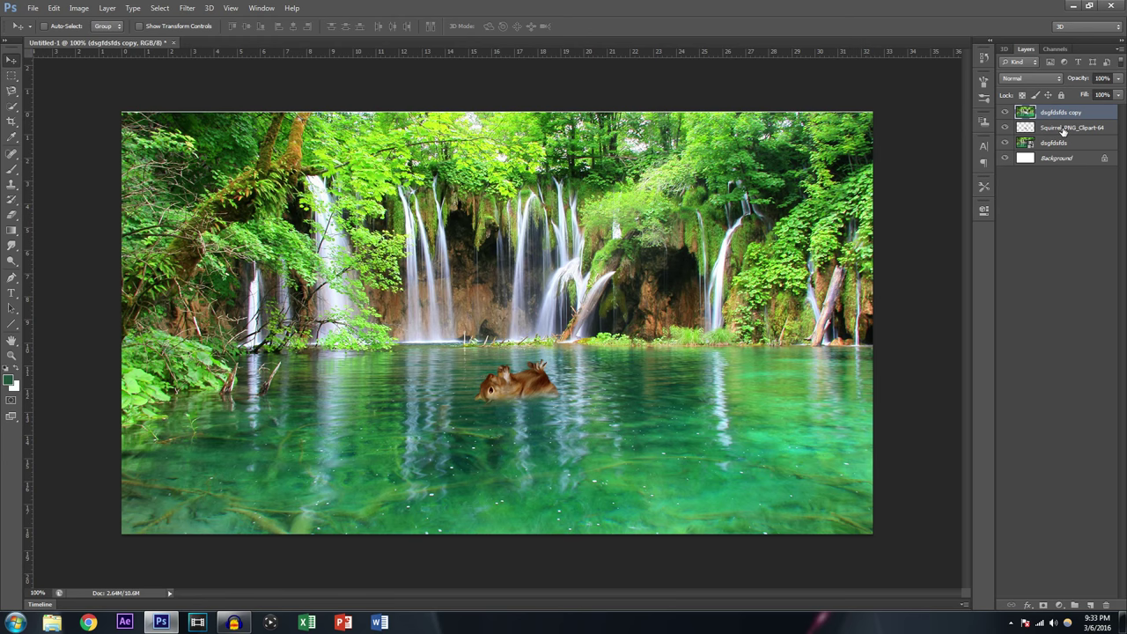
Step: Reselect the dsgfdsfds copy layer and apply a crop from the top-left corner
{"action": "left_click", "coordinate": [1063, 129]}
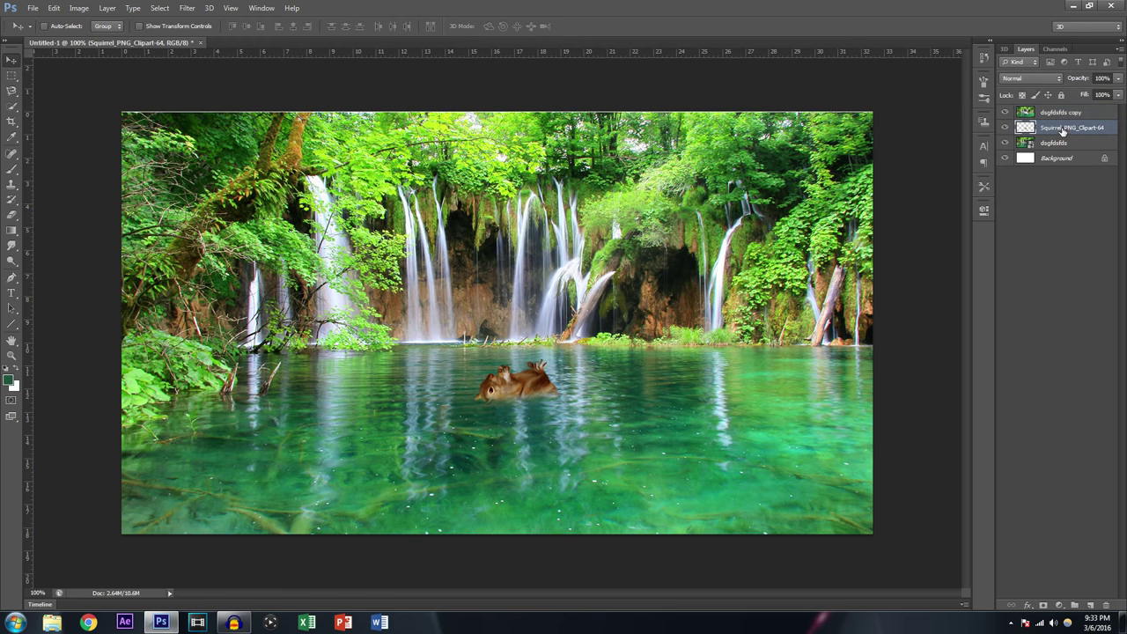
{"action": "left_click", "coordinate": [1061, 113]}
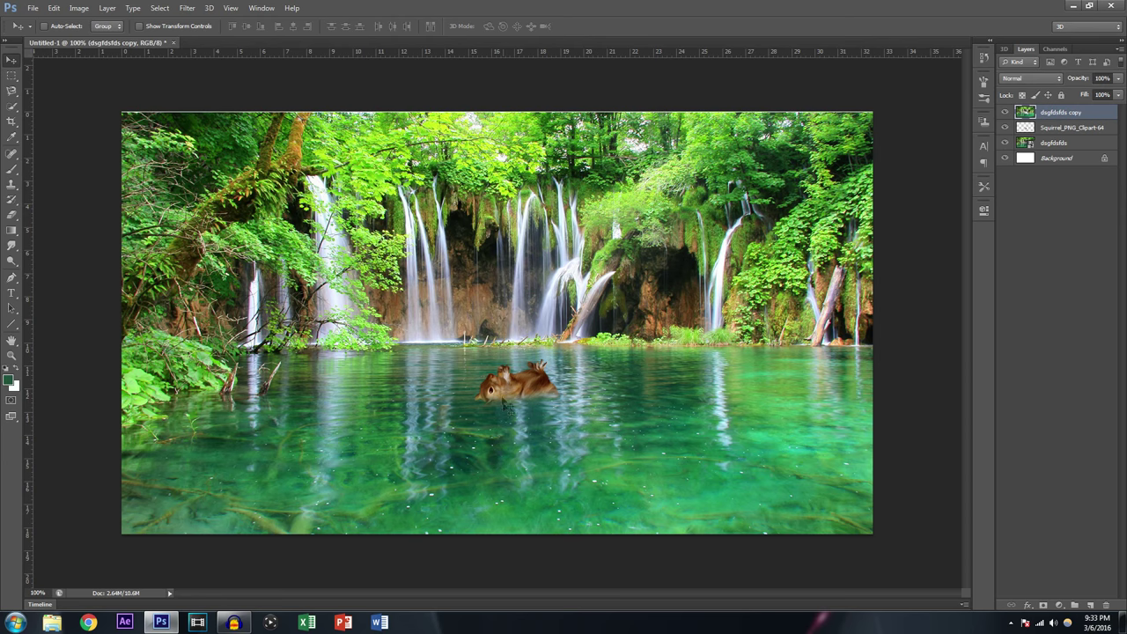
{"action": "left_click", "coordinate": [10, 155]}
{"action": "left_click", "coordinate": [12, 136]}
{"action": "left_click", "coordinate": [11, 121]}
{"action": "mouse_move", "coordinate": [123, 113]}
{"action": "left_mouse_down"}
{"action": "mouse_move", "coordinate": [101, 70]}
{"action": "mouse_move", "coordinate": [26, 50]}
{"action": "mouse_move", "coordinate": [122, 113]}
{"action": "left_mouse_up"}
{"action": "left_click", "coordinate": [591, 27]}
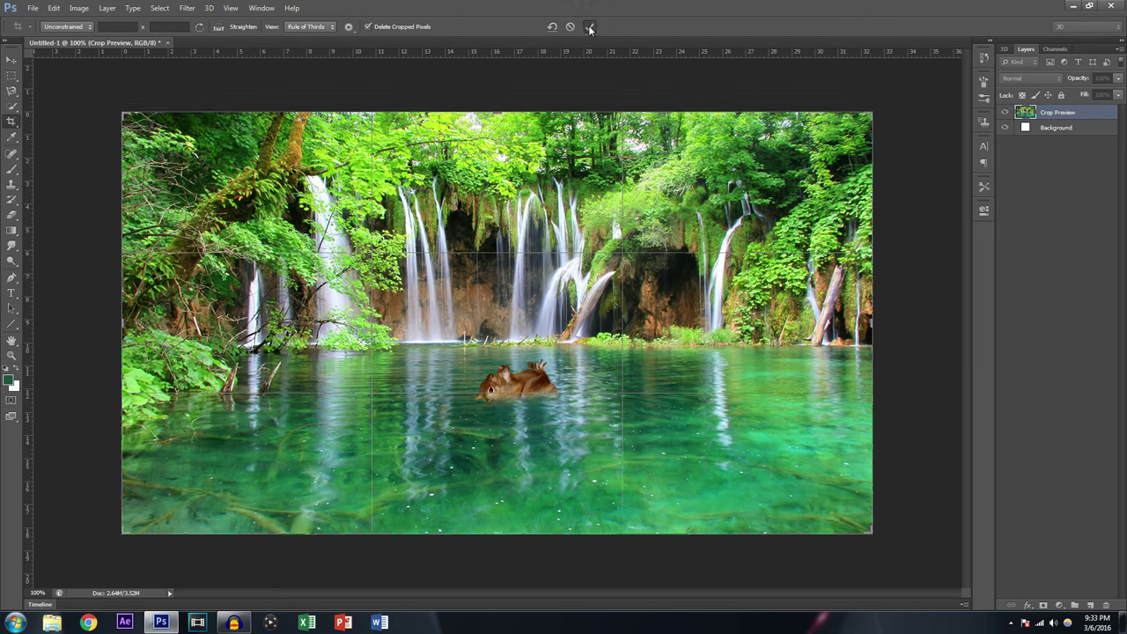
Step: Sample water, foliage, squirrel, waterfall and cave colours, ending on the upper-left light green
{"action": "left_click", "coordinate": [12, 137]}
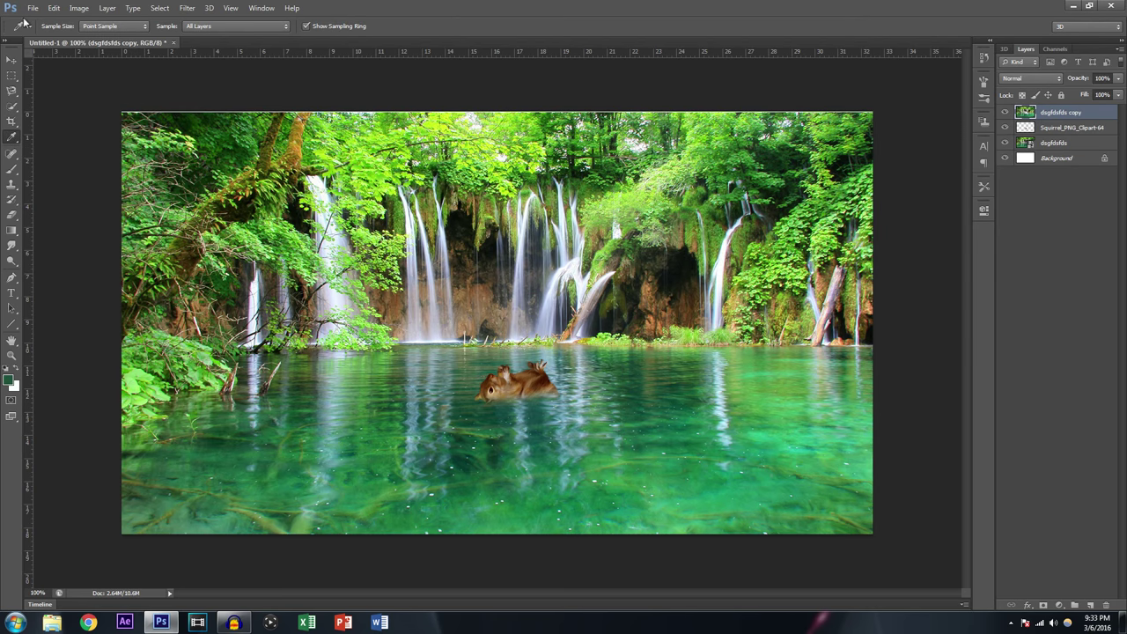
{"action": "left_click", "coordinate": [350, 386]}
{"action": "left_click", "coordinate": [761, 266]}
{"action": "left_click", "coordinate": [527, 374]}
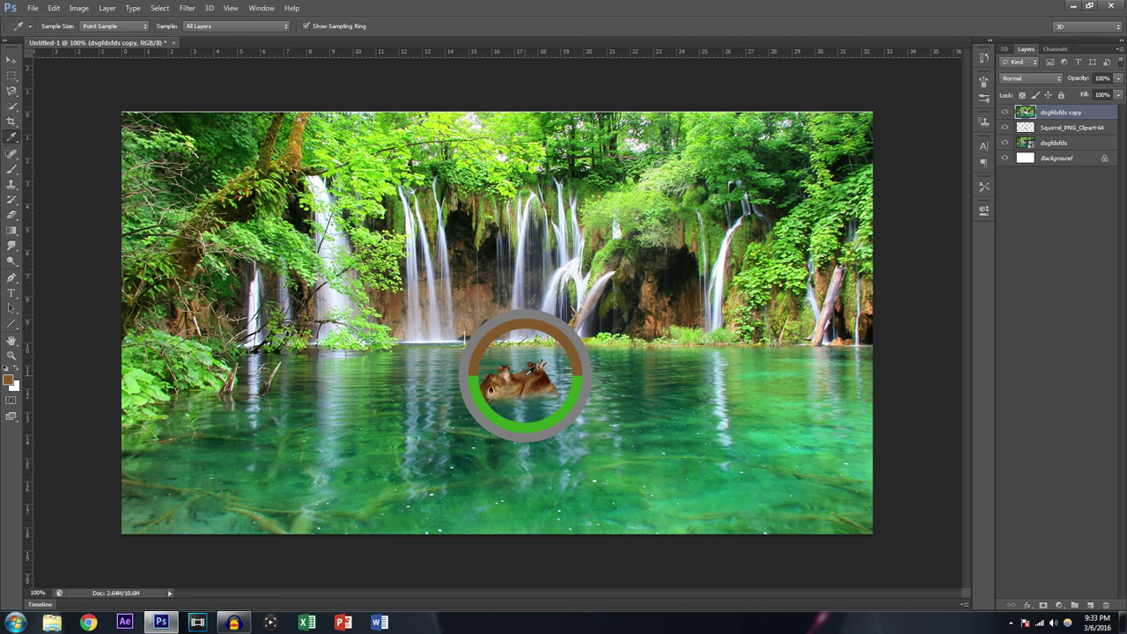
{"action": "left_click", "coordinate": [447, 235]}
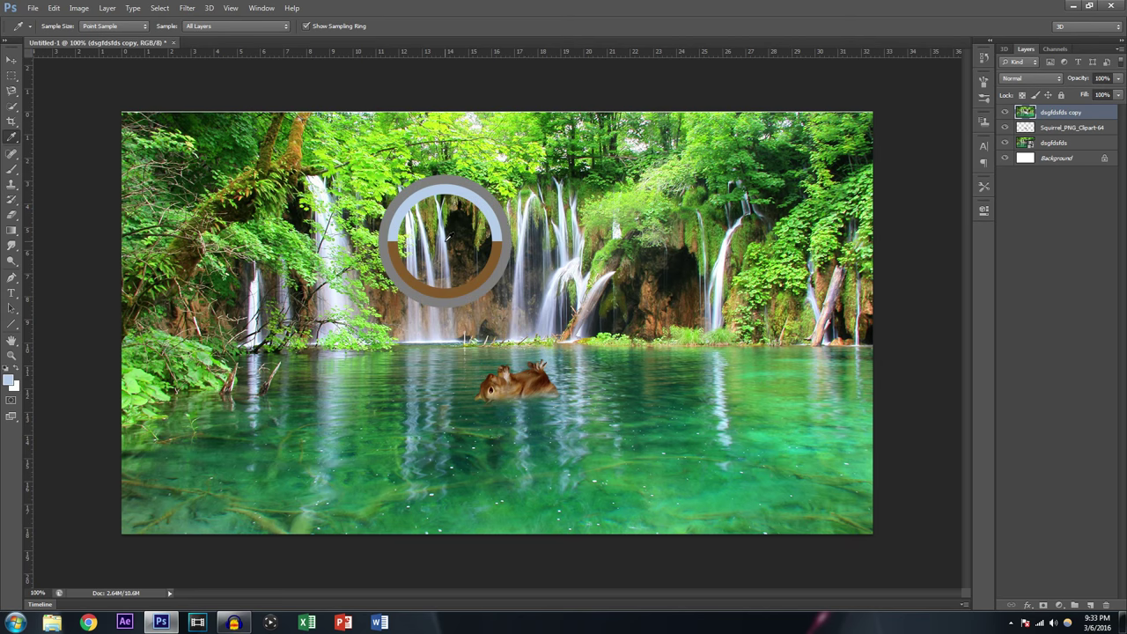
{"action": "left_click", "coordinate": [488, 269]}
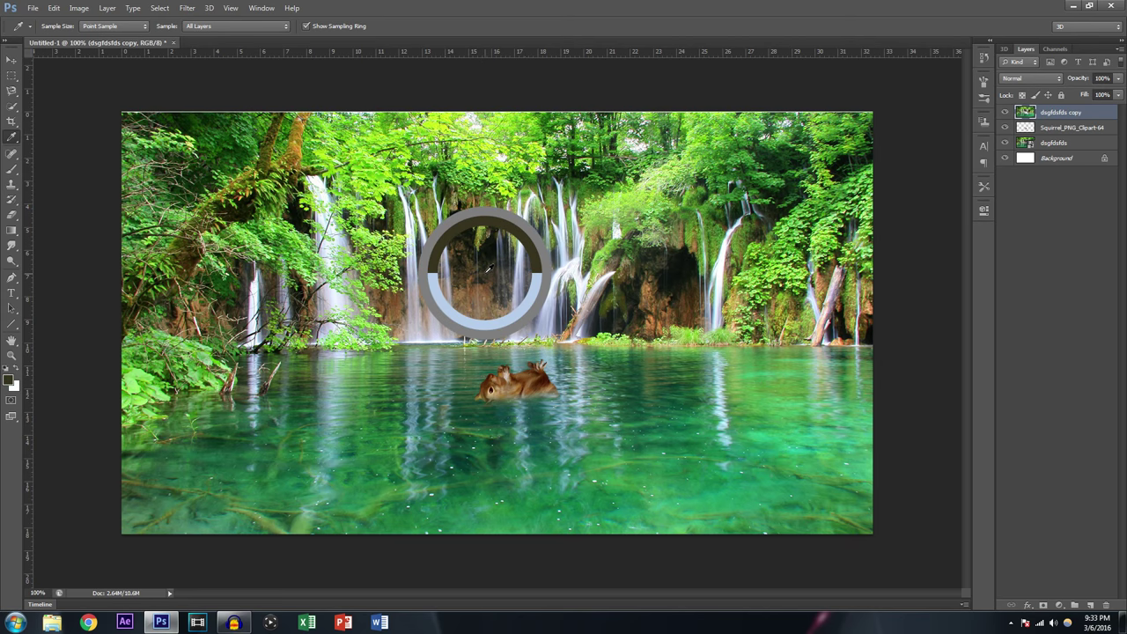
{"action": "left_click", "coordinate": [165, 135]}
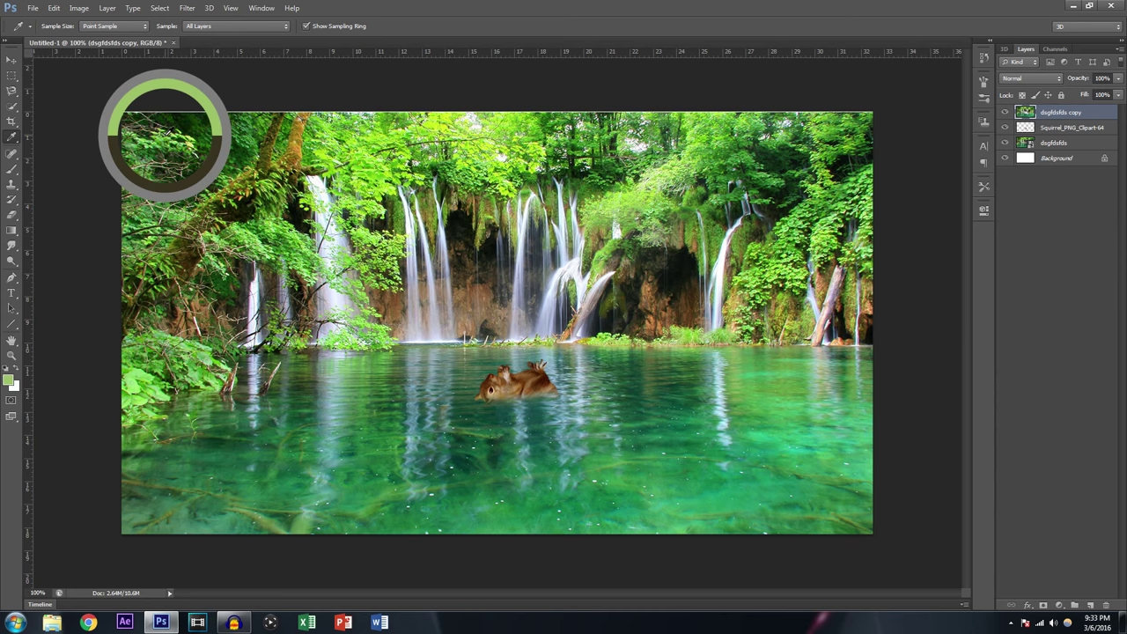
{"action": "left_click", "coordinate": [16, 158]}
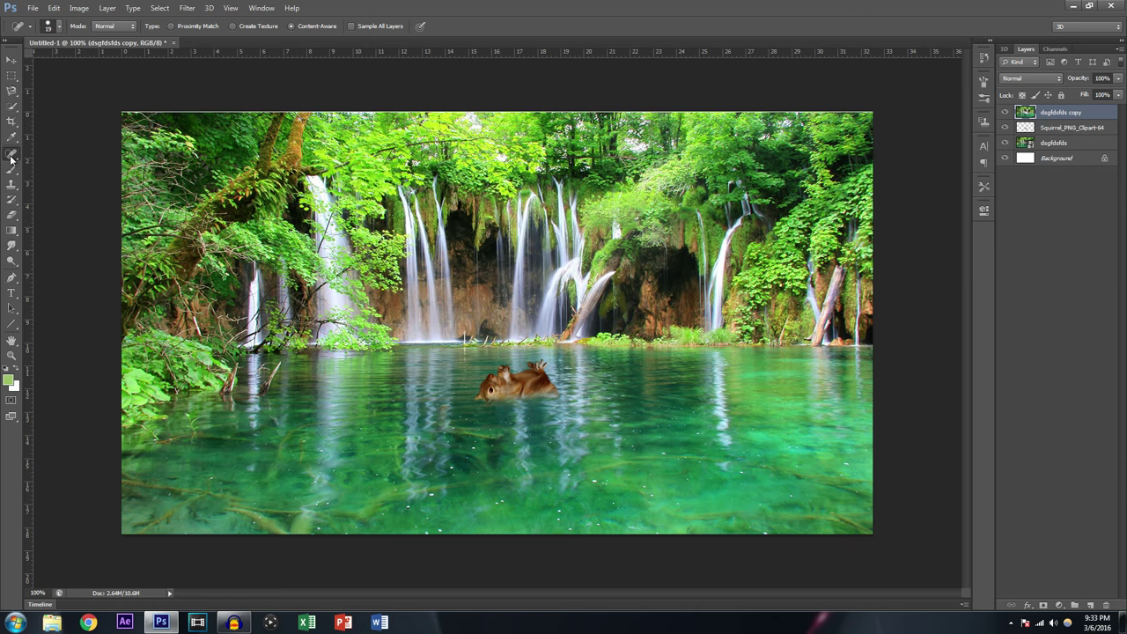
Step: Spot-heal one stroke across the upper waterfalls so they blend into the surrounding rock and foliage
{"action": "right_click", "coordinate": [14, 159]}
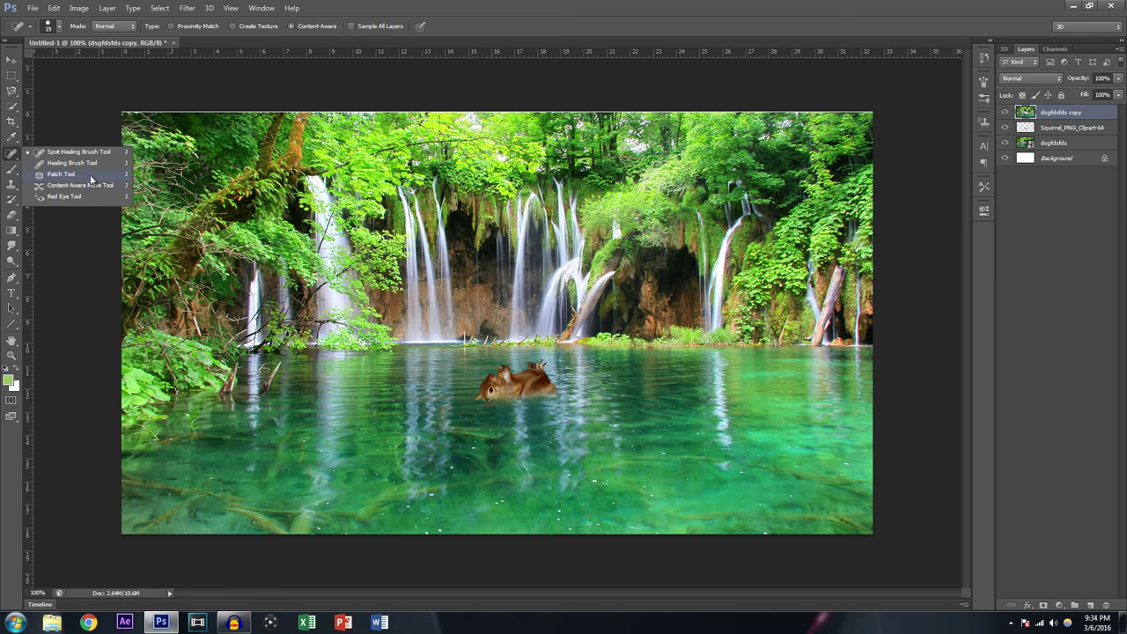
{"action": "left_click", "coordinate": [71, 153]}
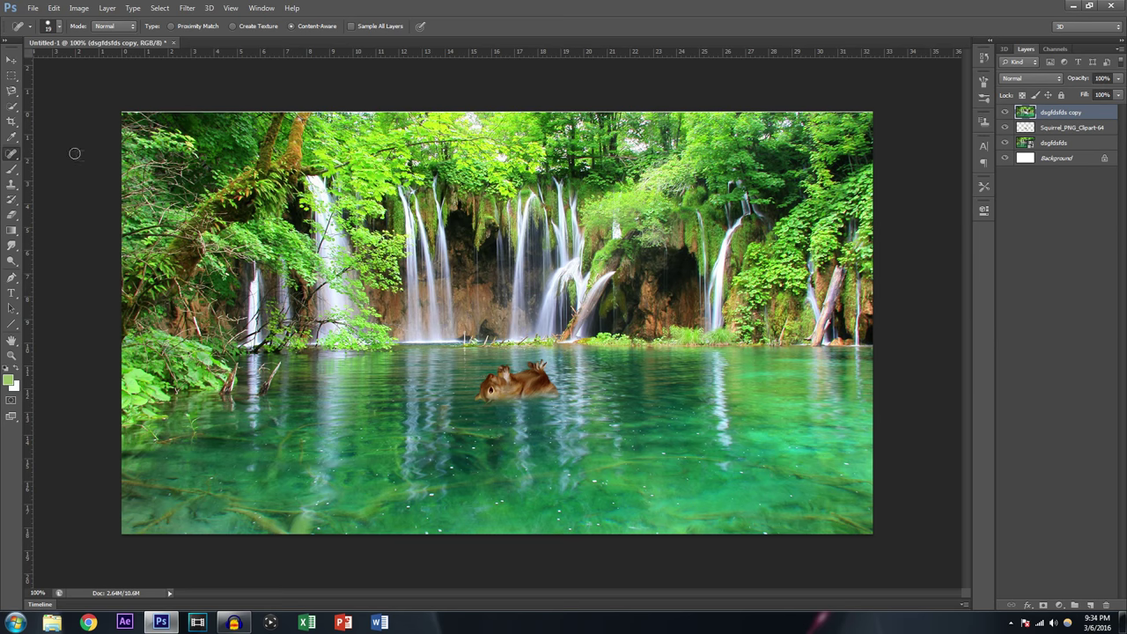
{"action": "mouse_move", "coordinate": [476, 233]}
{"action": "left_mouse_down"}
{"action": "mouse_move", "coordinate": [627, 238]}
{"action": "mouse_move", "coordinate": [325, 233]}
{"action": "mouse_move", "coordinate": [618, 261]}
{"action": "mouse_move", "coordinate": [341, 271]}
{"action": "mouse_move", "coordinate": [291, 257]}
{"action": "left_mouse_up"}
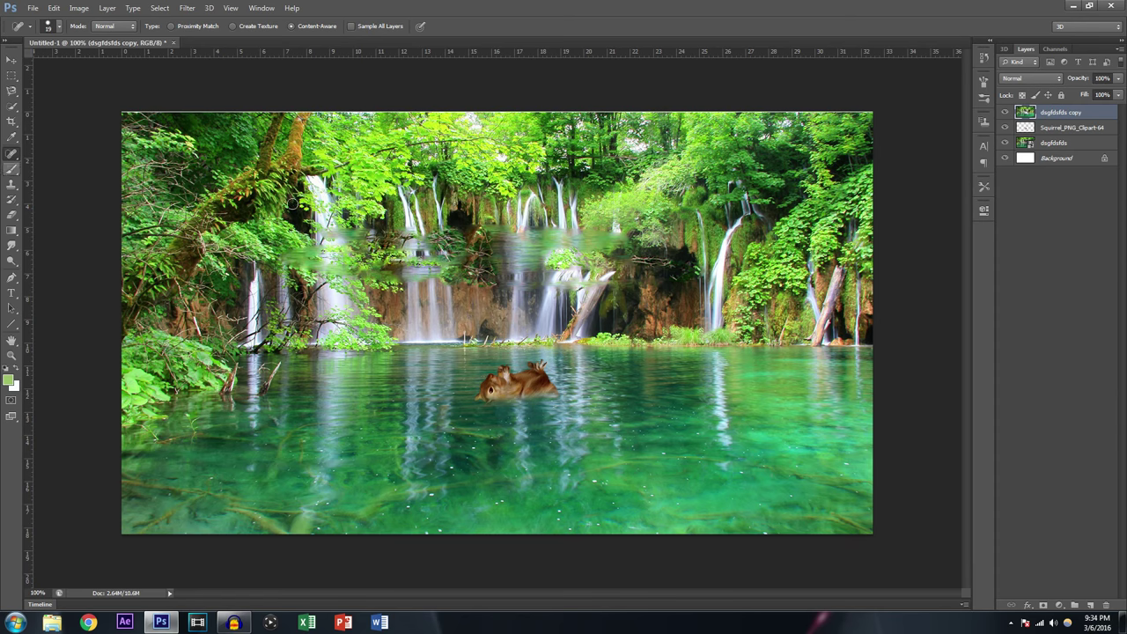
{"action": "left_click", "coordinate": [12, 168]}
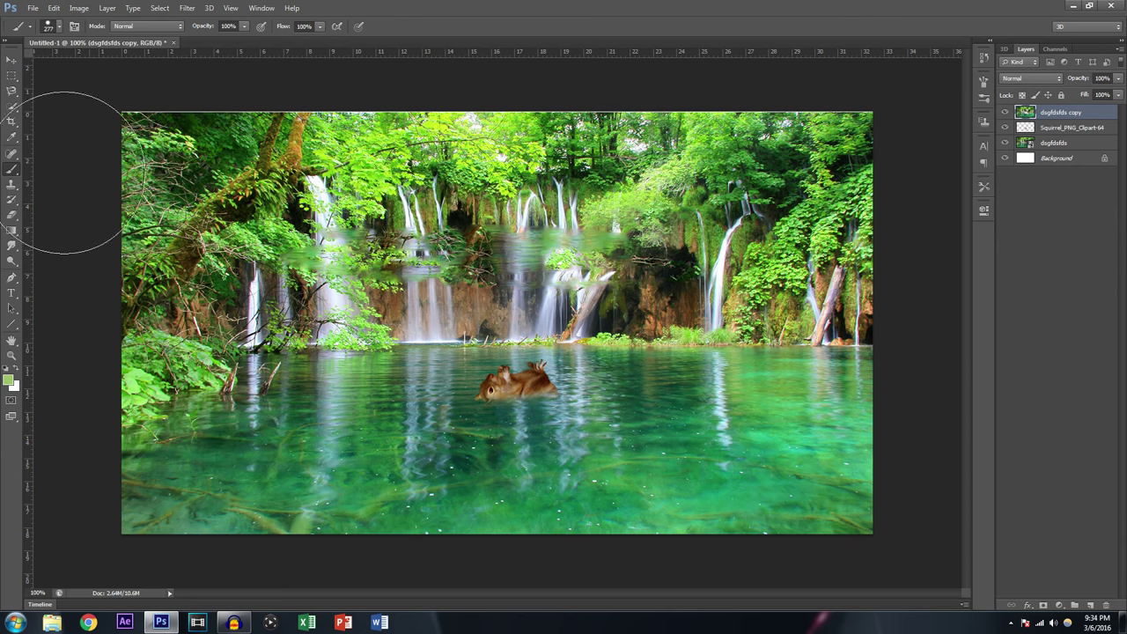
Step: Pick the Brush tool and set it to 22 px with about 50% hardness
{"action": "left_click", "coordinate": [11, 155]}
{"action": "left_click", "coordinate": [13, 172]}
{"action": "left_click", "coordinate": [60, 27]}
{"action": "left_click", "coordinate": [31, 63]}
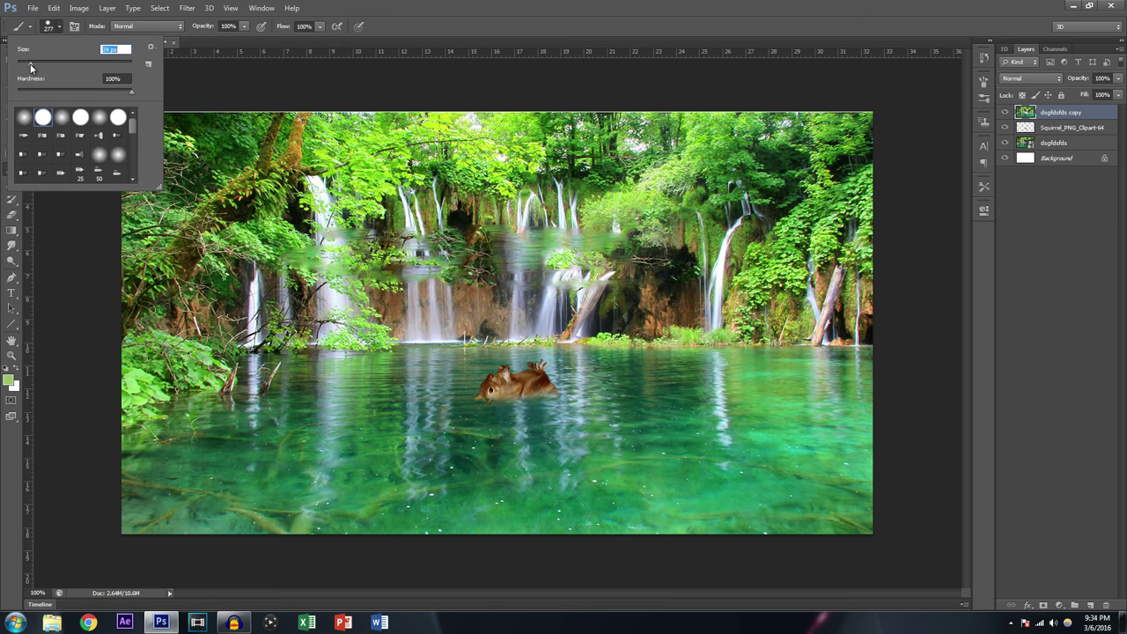
{"action": "left_click_drag", "start_coordinate": [127, 91], "coordinate": [80, 91]}
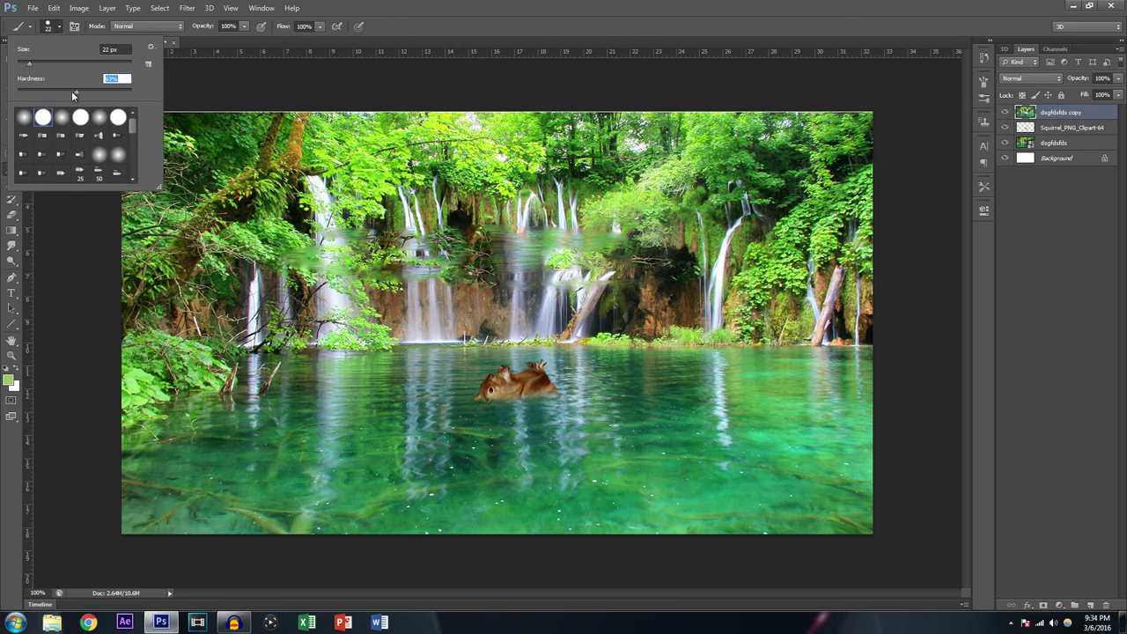
{"action": "left_click", "coordinate": [342, 172]}
Step: Paint soft light-green strokes over the upper-left and right-side treetops
{"action": "mouse_move", "coordinate": [342, 172]}
{"action": "left_mouse_down"}
{"action": "mouse_move", "coordinate": [441, 169]}
{"action": "mouse_move", "coordinate": [284, 152]}
{"action": "mouse_move", "coordinate": [409, 168]}
{"action": "mouse_move", "coordinate": [402, 134]}
{"action": "left_mouse_up"}
{"action": "mouse_move", "coordinate": [592, 185]}
{"action": "left_mouse_down"}
{"action": "mouse_move", "coordinate": [753, 173]}
{"action": "mouse_move", "coordinate": [772, 153]}
{"action": "left_mouse_up"}
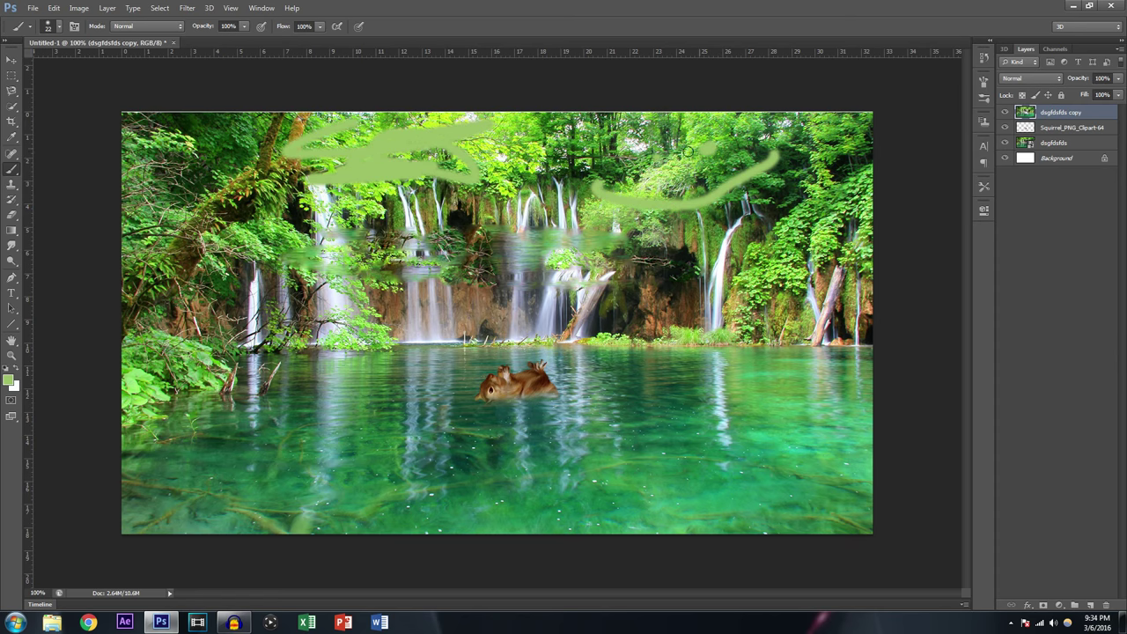
{"action": "left_click_drag", "start_coordinate": [709, 151], "coordinate": [703, 158]}
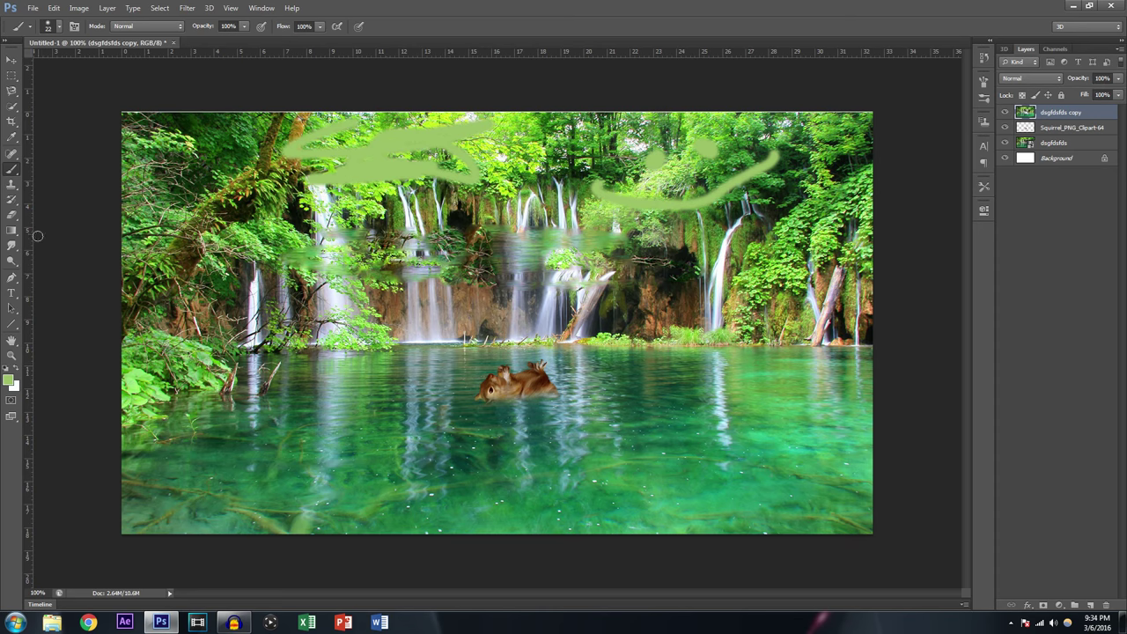
{"action": "left_click", "coordinate": [12, 184]}
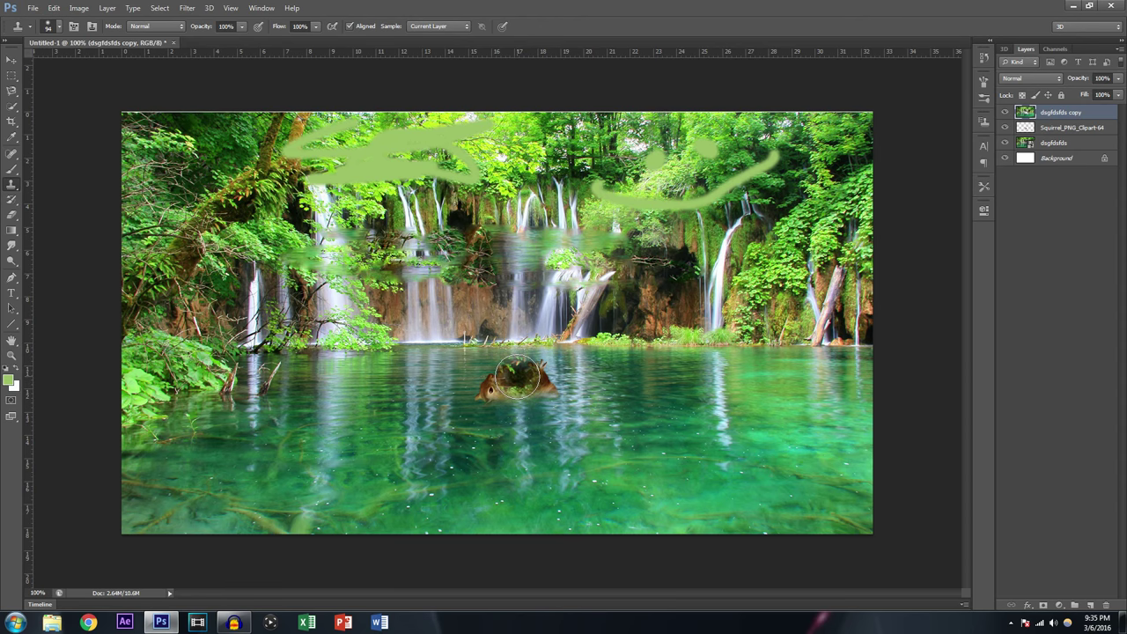
Step: Clone foliage over the upper-right green streaks, then undo the last clone stroke
{"action": "mouse_move", "coordinate": [766, 219]}
{"action": "left_mouse_down"}
{"action": "mouse_move", "coordinate": [656, 194]}
{"action": "mouse_move", "coordinate": [819, 189]}
{"action": "mouse_move", "coordinate": [650, 145]}
{"action": "left_mouse_up"}
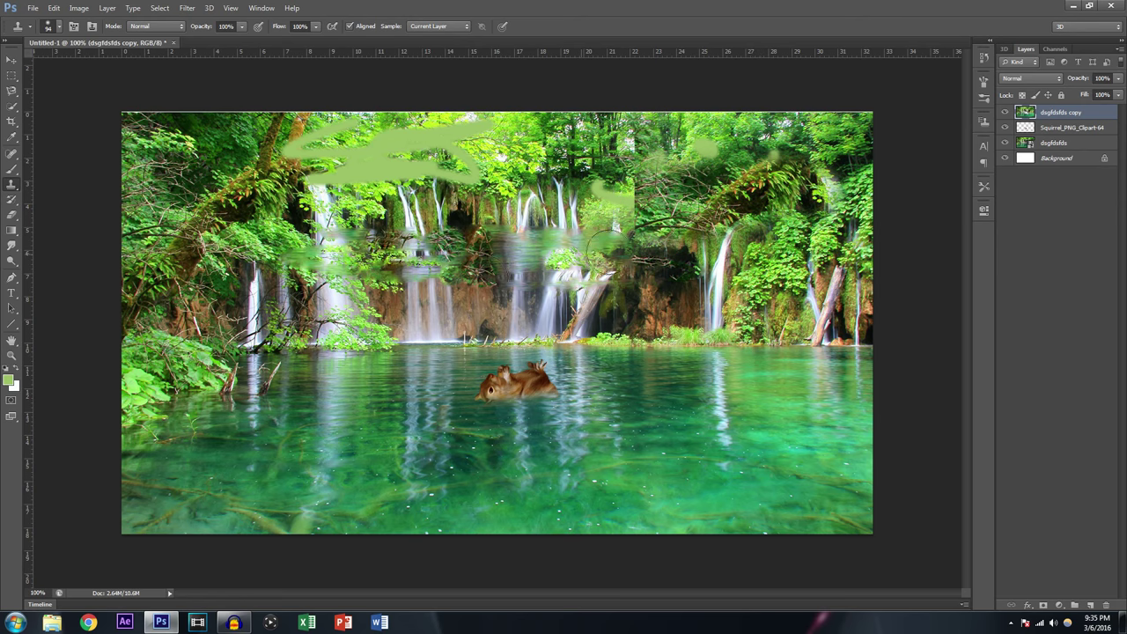
{"action": "mouse_move", "coordinate": [713, 159]}
{"action": "left_mouse_down"}
{"action": "mouse_move", "coordinate": [766, 154]}
{"action": "mouse_move", "coordinate": [696, 136]}
{"action": "mouse_move", "coordinate": [893, 136]}
{"action": "left_mouse_up"}
{"action": "key", "text": "ctrl+z"}
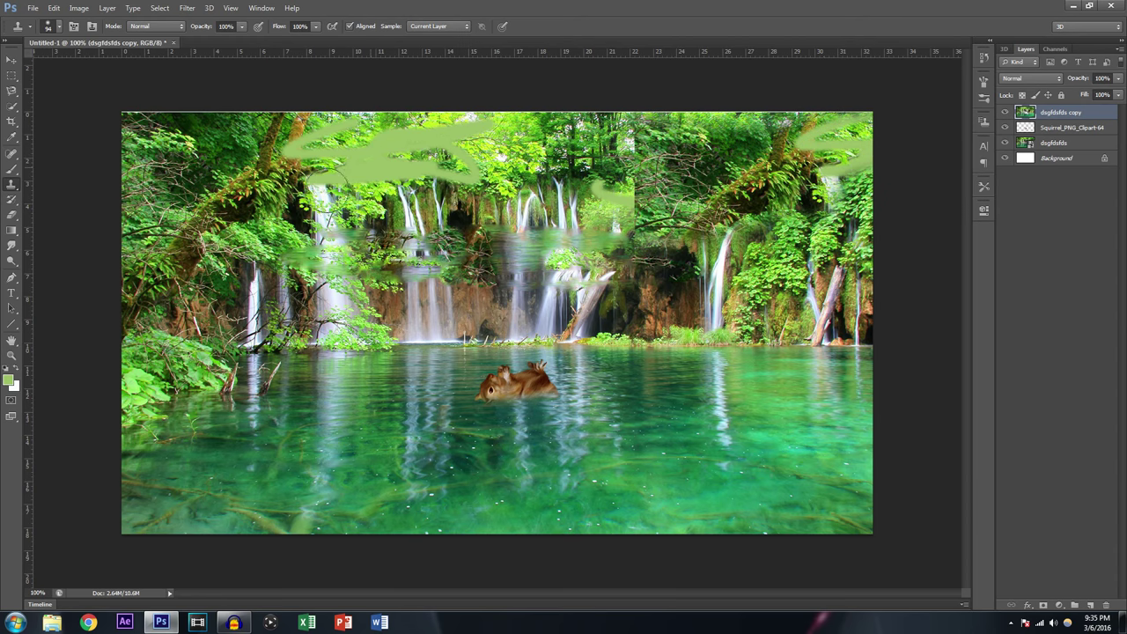
Step: Erase the remaining green streaks from the upper-left and upper-right trees
{"action": "left_click", "coordinate": [11, 215]}
{"action": "mouse_move", "coordinate": [361, 152]}
{"action": "left_mouse_down"}
{"action": "mouse_move", "coordinate": [493, 154]}
{"action": "mouse_move", "coordinate": [334, 137]}
{"action": "mouse_move", "coordinate": [299, 145]}
{"action": "mouse_move", "coordinate": [414, 185]}
{"action": "mouse_move", "coordinate": [374, 194]}
{"action": "mouse_move", "coordinate": [441, 259]}
{"action": "mouse_move", "coordinate": [520, 256]}
{"action": "mouse_move", "coordinate": [308, 264]}
{"action": "mouse_move", "coordinate": [581, 280]}
{"action": "mouse_move", "coordinate": [652, 259]}
{"action": "mouse_move", "coordinate": [537, 238]}
{"action": "left_mouse_up"}
{"action": "mouse_move", "coordinate": [599, 194]}
{"action": "left_mouse_down"}
{"action": "mouse_move", "coordinate": [846, 176]}
{"action": "mouse_move", "coordinate": [652, 132]}
{"action": "mouse_move", "coordinate": [748, 124]}
{"action": "mouse_move", "coordinate": [828, 158]}
{"action": "left_mouse_up"}
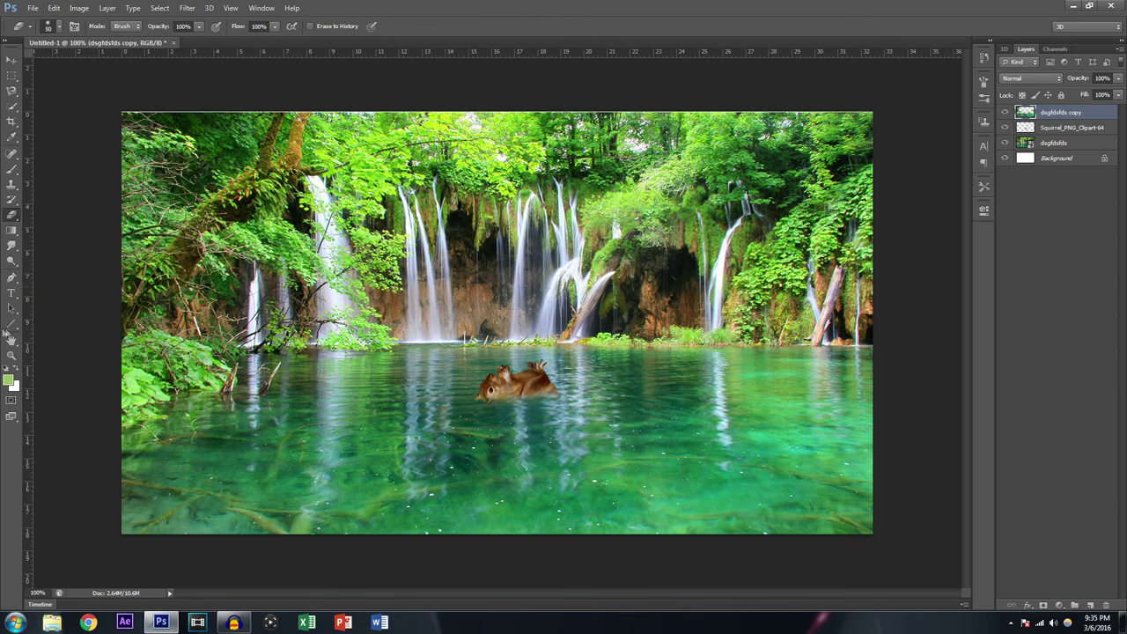
Step: Select the Gradient Tool in the toolbar
{"action": "left_click", "coordinate": [11, 232]}
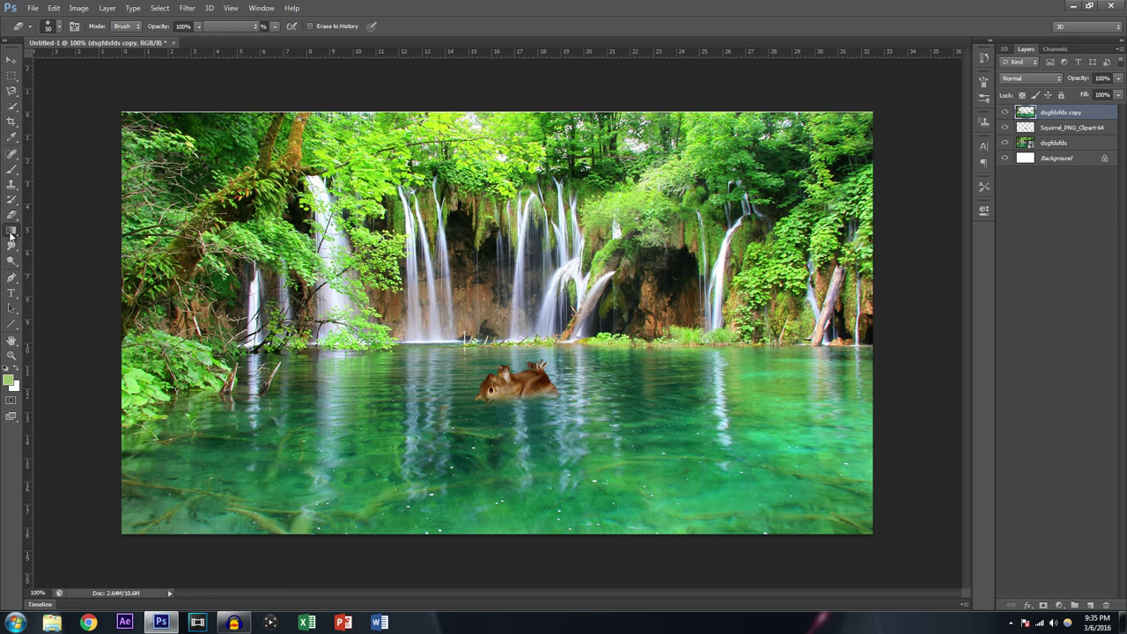